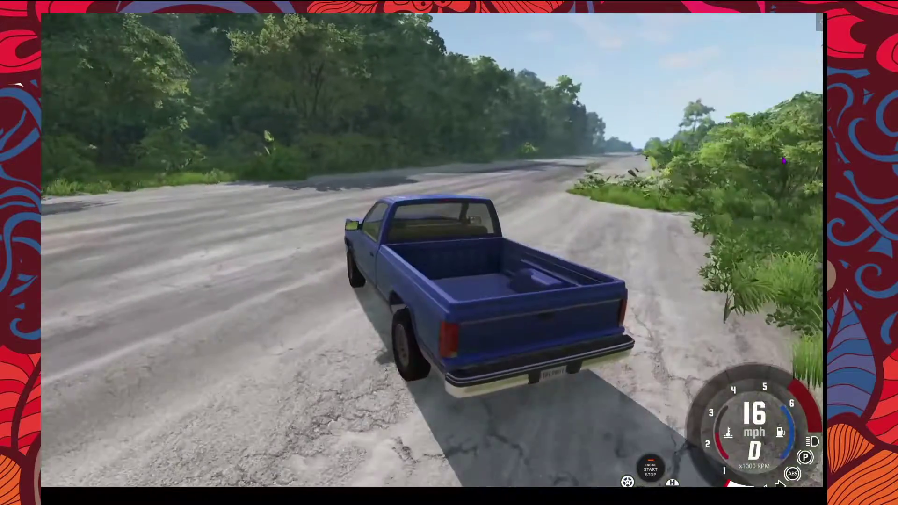
Drive the blue pickup along the jungle road, steering left and right to stay on course
key("Up")
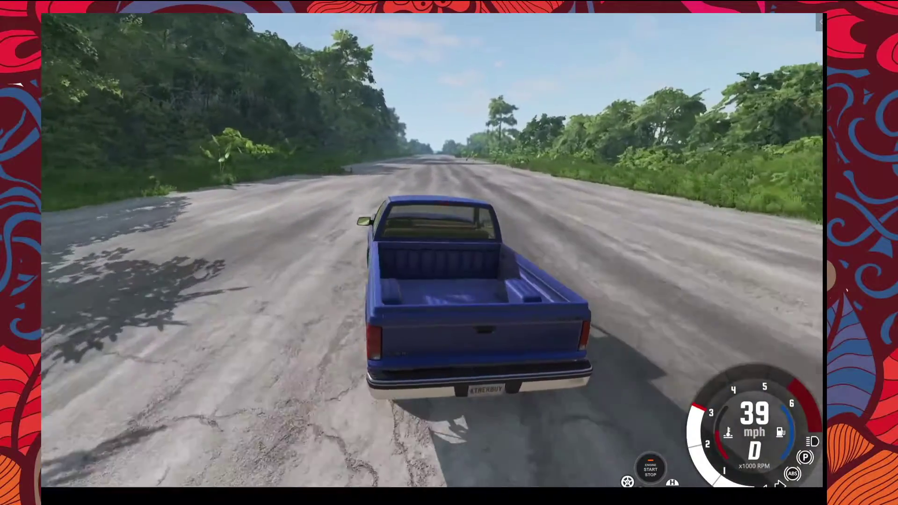
key("Left")
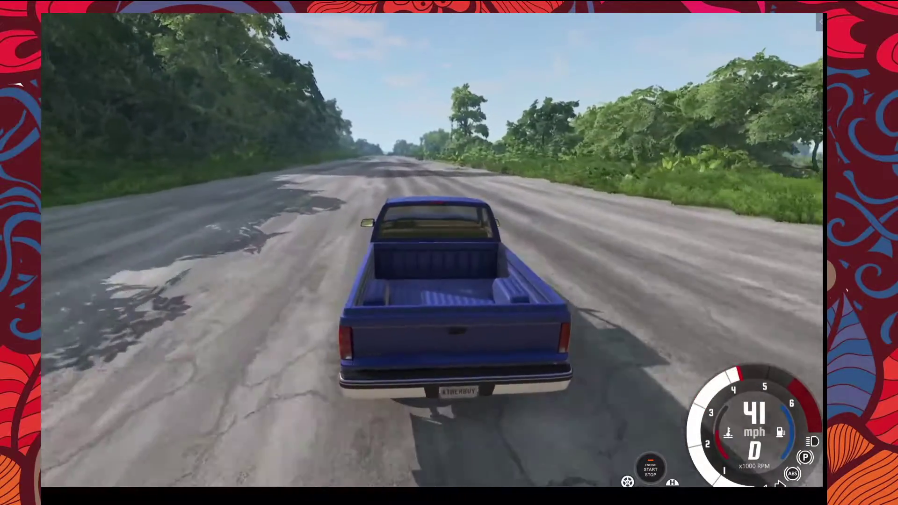
key("Right")
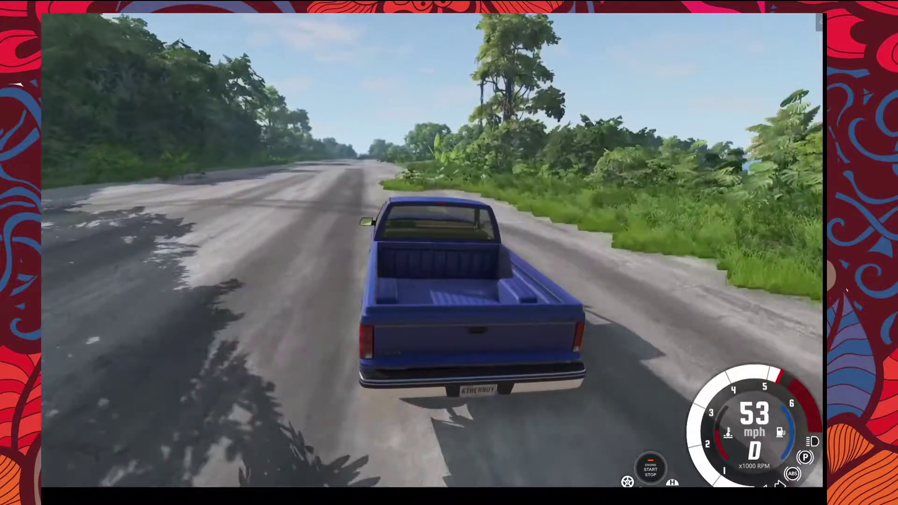
key("Left")
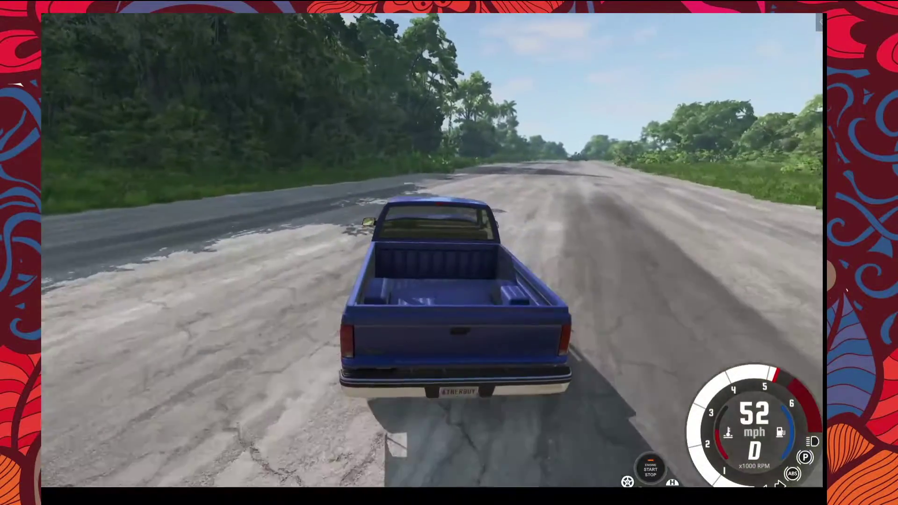
key("Right")
key("Right")
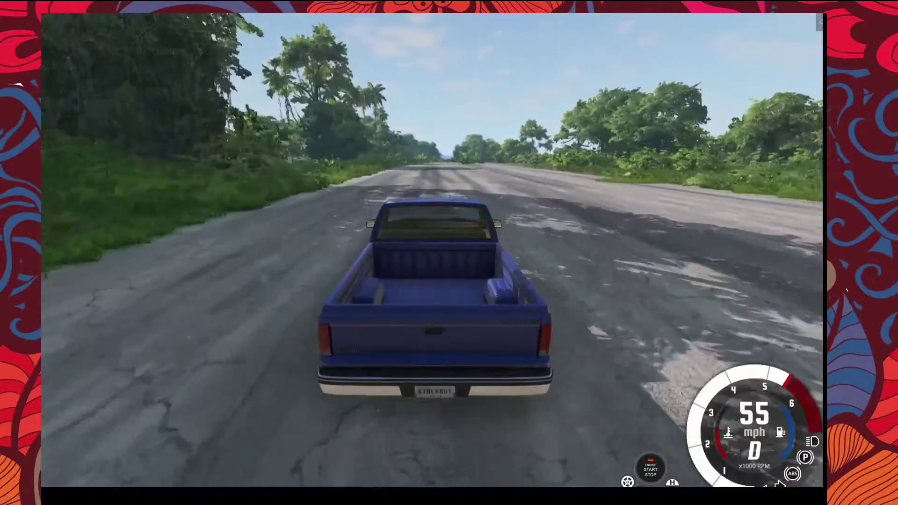
key("Right")
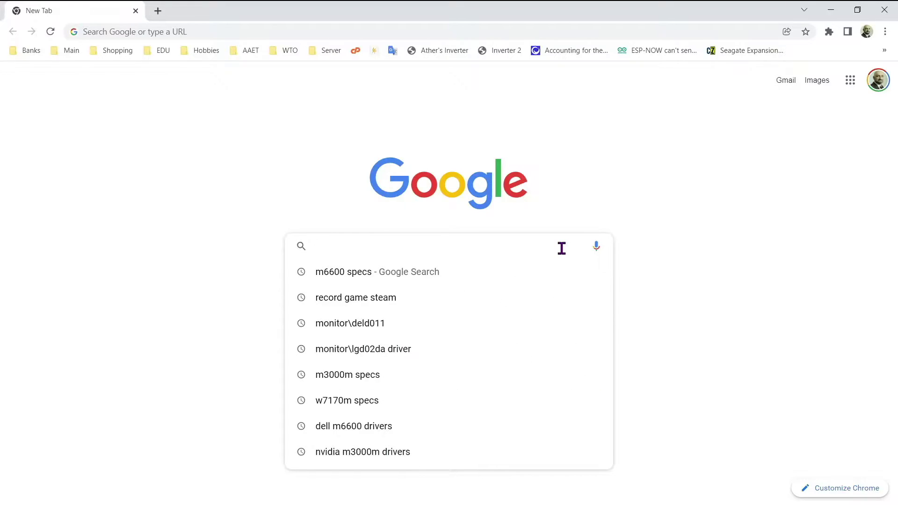
Search Google for 'nvidia m3000m drivers' and open NVIDIA's Release 375 driver result
type("nv")
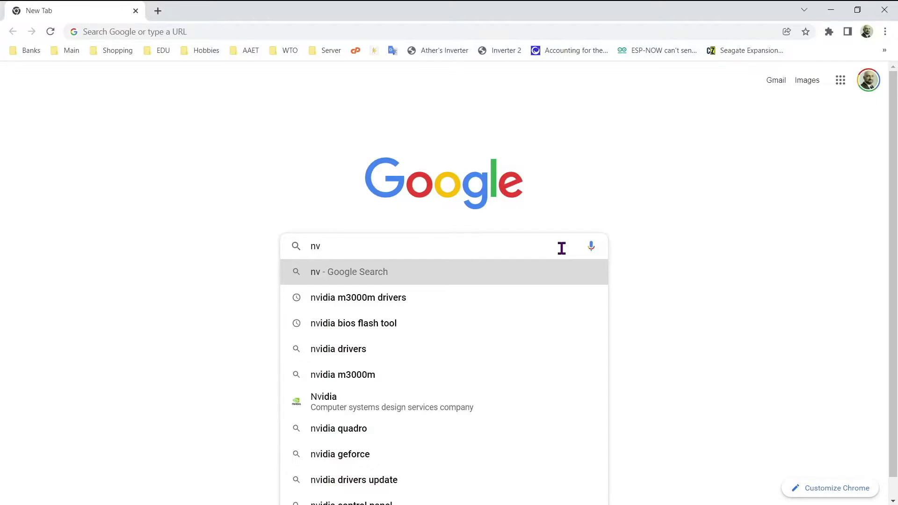
type("idia")
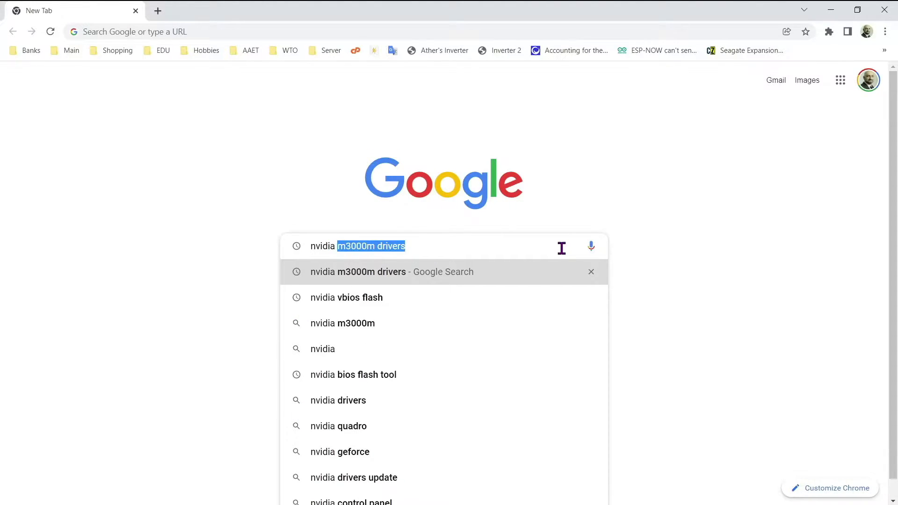
key("Return")
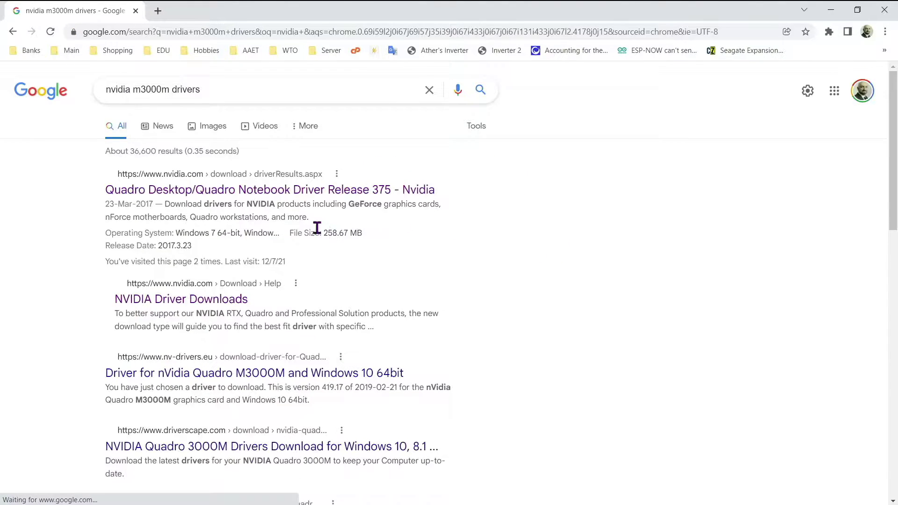
left_click(288, 191)
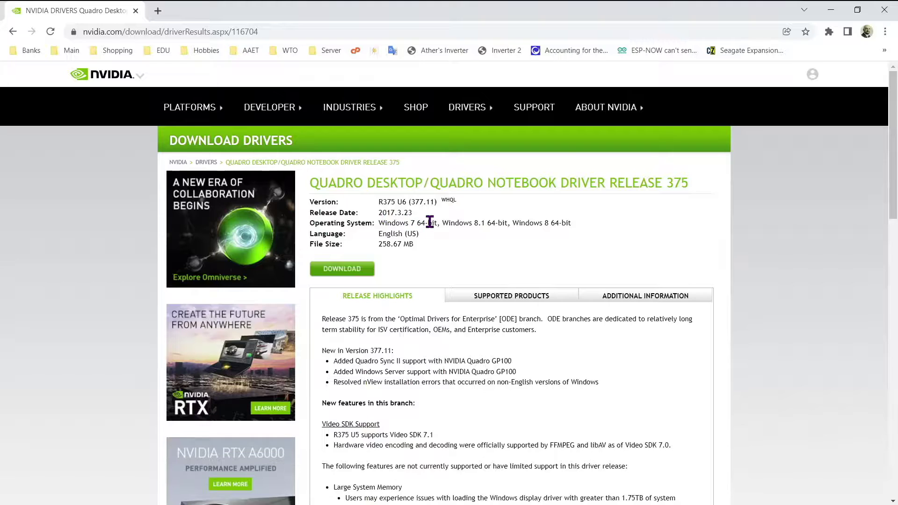
mouse_move(468, 107)
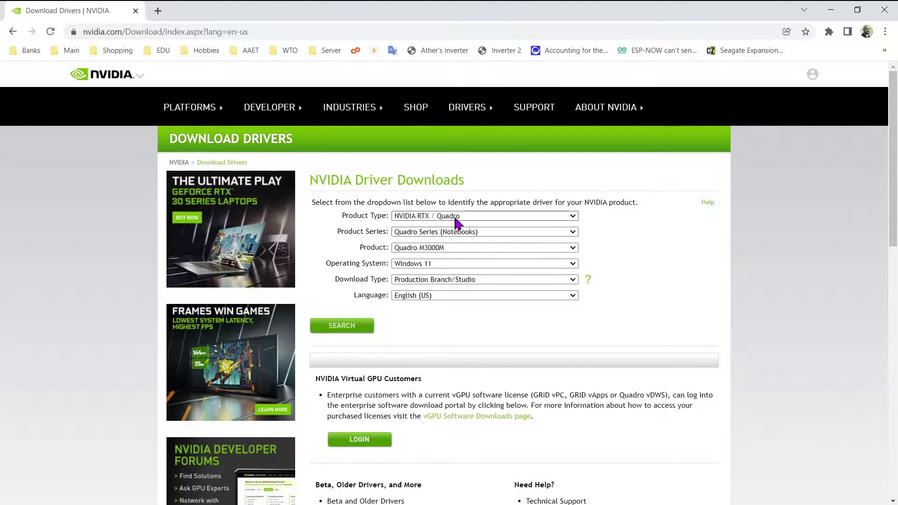
Set the selectors to NVIDIA RTX / Quadro, Quadro Series (Notebooks) and Quadro M3000M
left_click(456, 216)
left_click(456, 217)
left_click(457, 234)
left_click(457, 236)
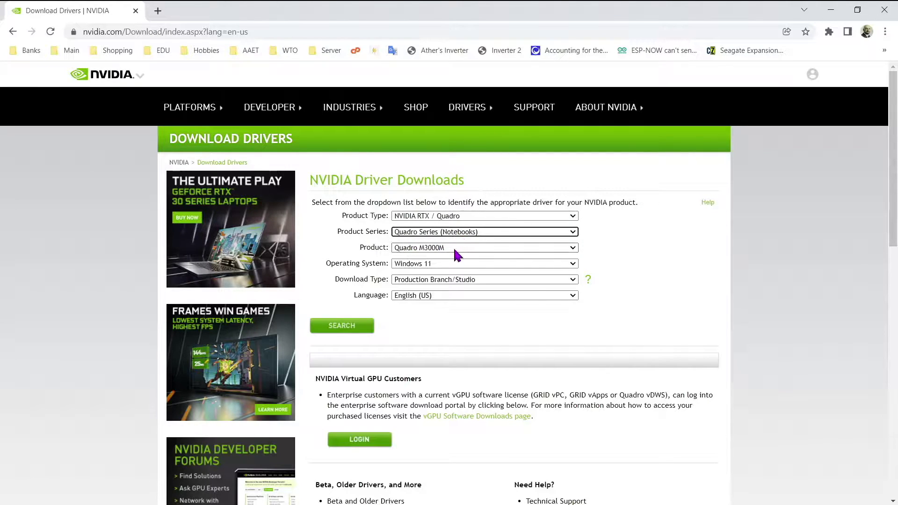
left_click(454, 248)
left_click(453, 247)
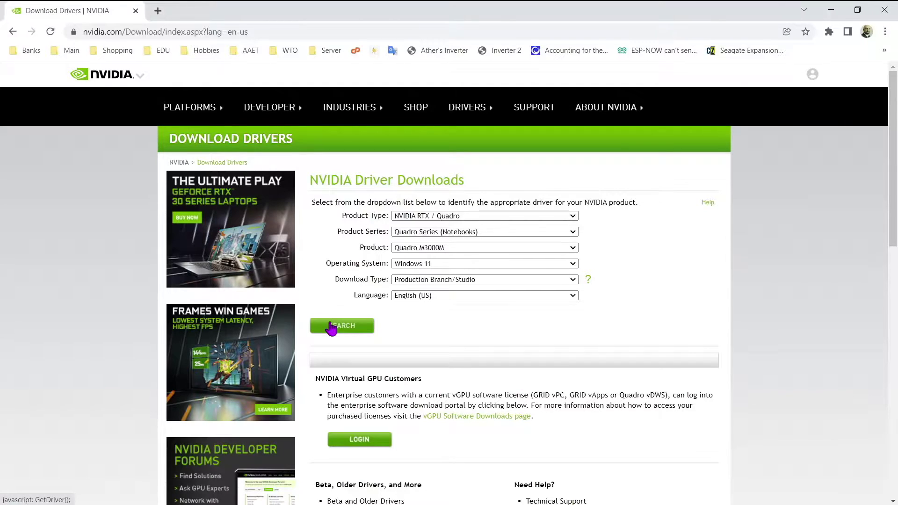
Search for matching drivers and download the Release 470 driver, accepting the licence
left_click(331, 327)
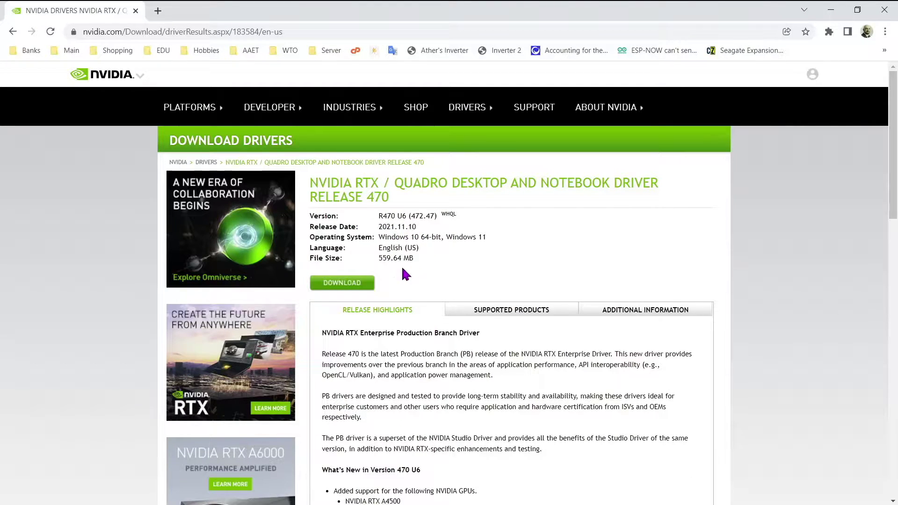
left_click(339, 286)
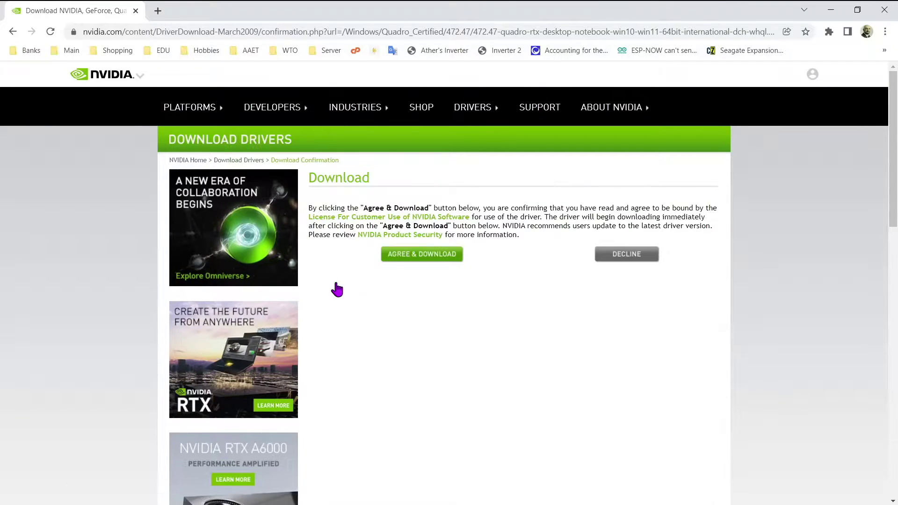
left_click(417, 256)
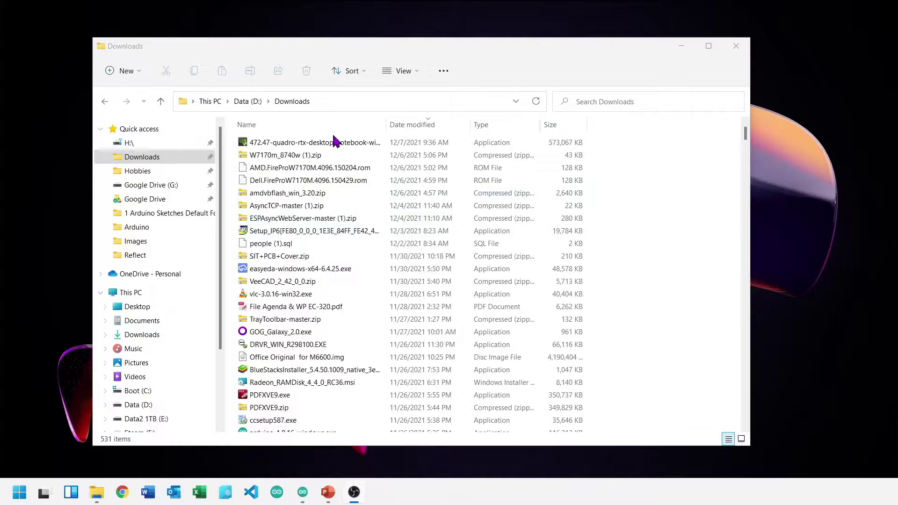
Launch the downloaded 472.47 installer and extract its files to the default folder
double_click(270, 146)
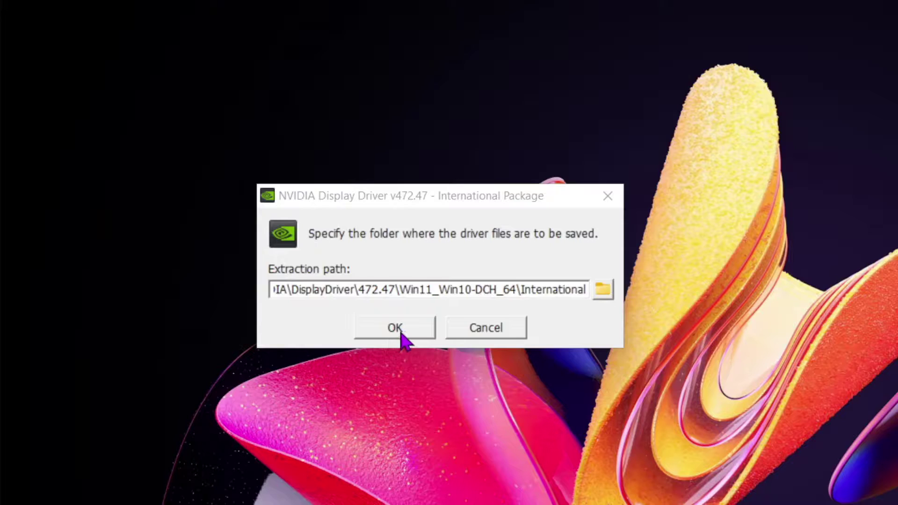
left_click(396, 328)
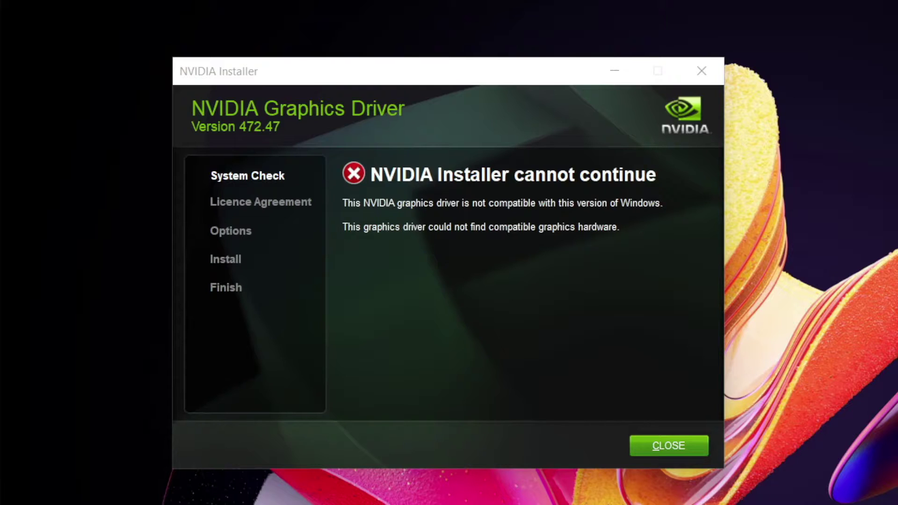
Copy the NVIDIA folder from the root of Boot (C:) in File Explorer
key("super+e")
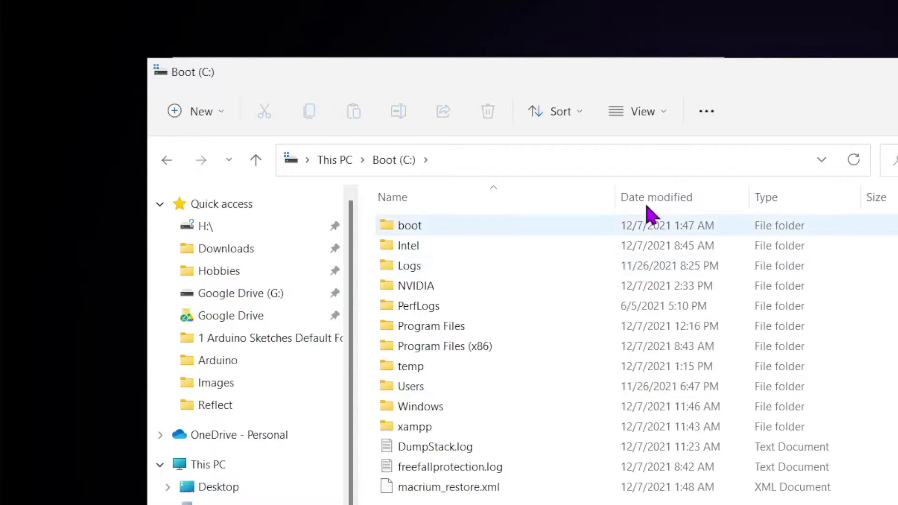
left_click(412, 289)
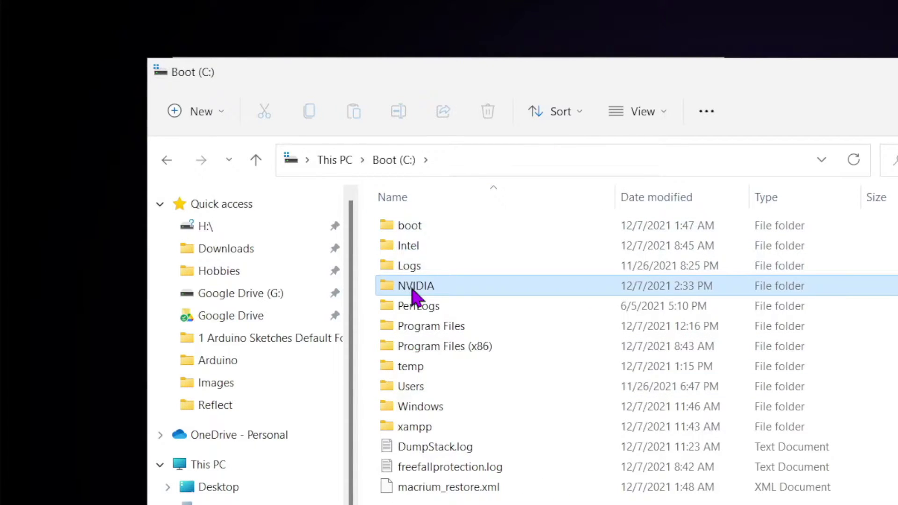
right_click(414, 292)
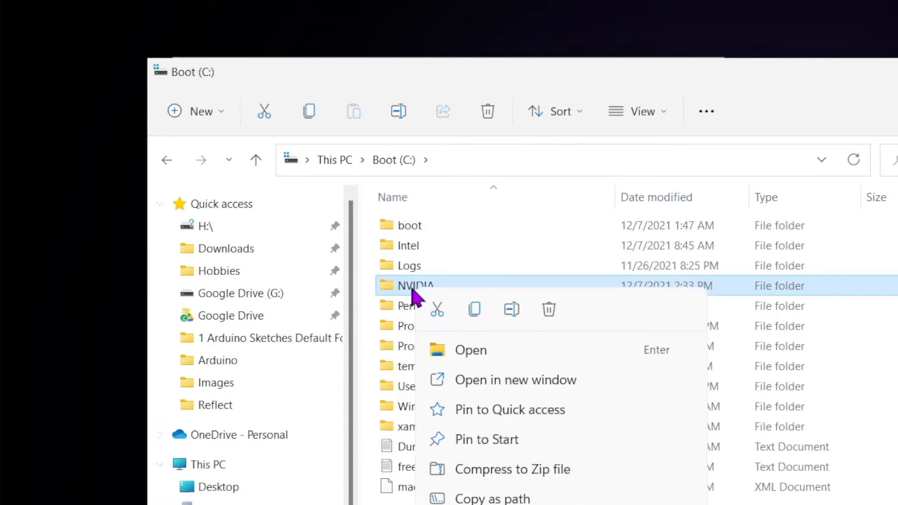
left_click(476, 312)
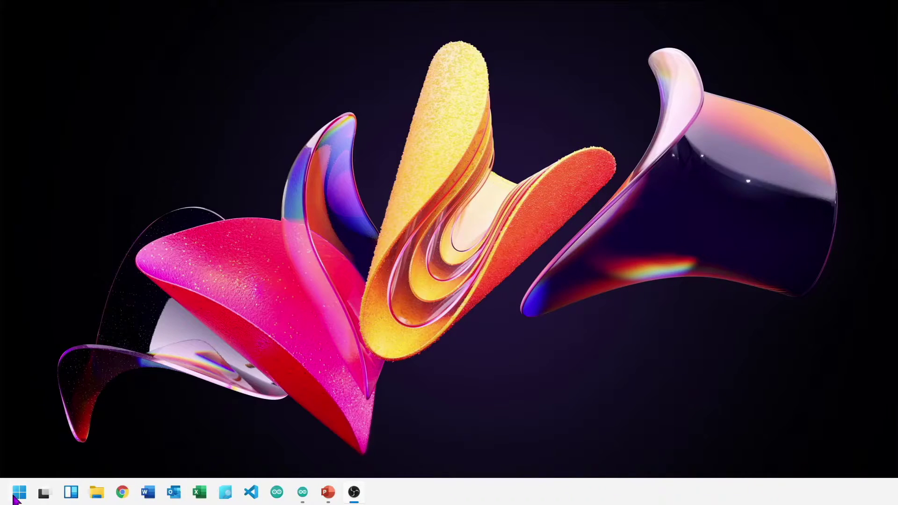
Search the Start menu for 'computer' and run Computer Management as administrator
left_click(19, 491)
type("dev")
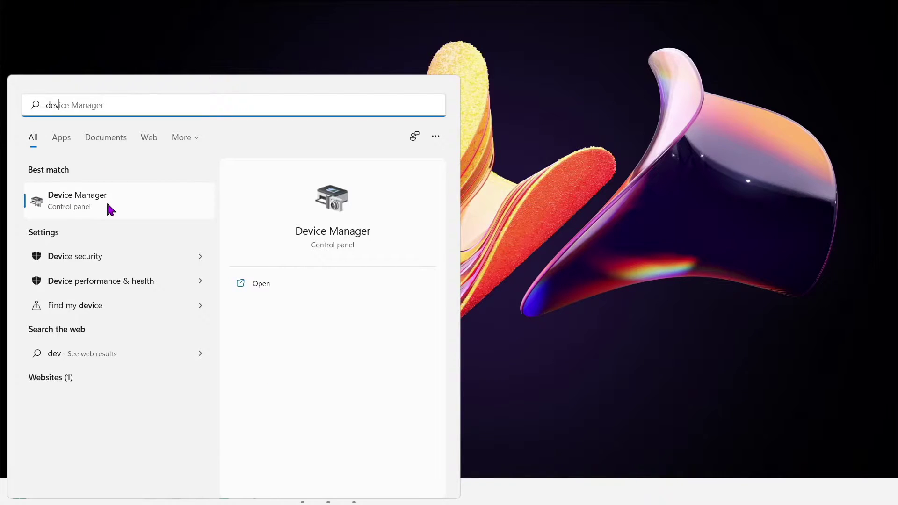
key("BackSpace")
key("BackSpace")
key("BackSpace")
type("compute")
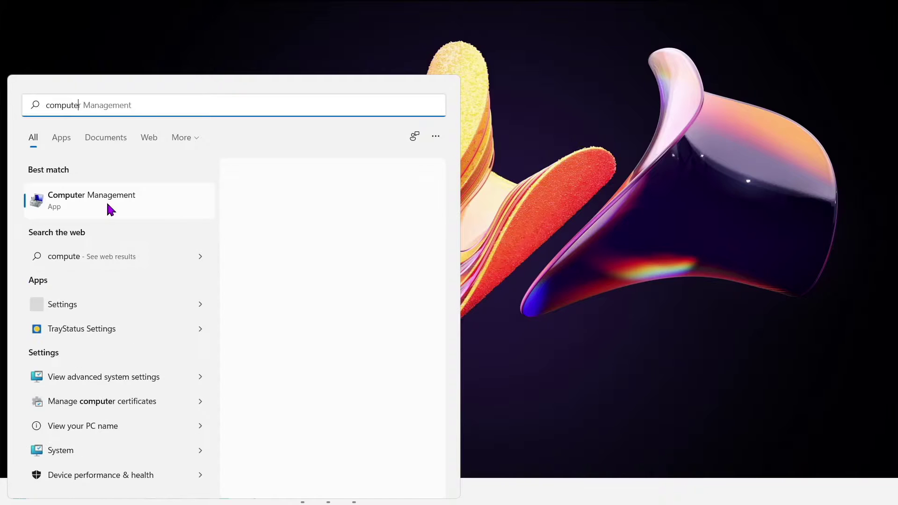
type("r")
right_click(107, 205)
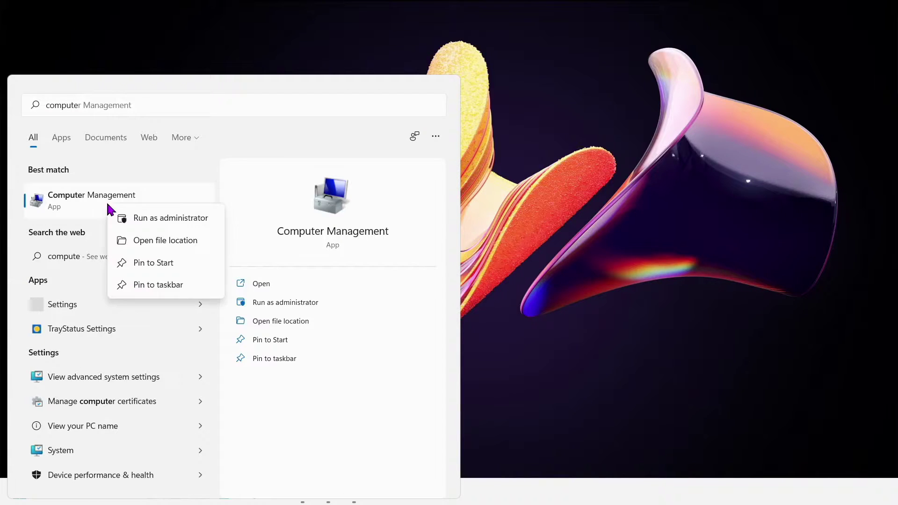
left_click(276, 304)
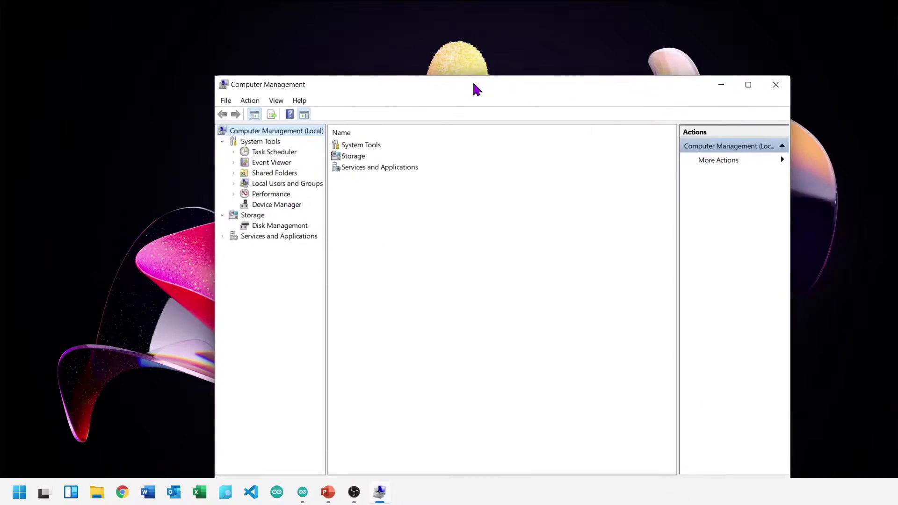
In Device Manager, update the NVIDIA Quadro M3000M driver by picking from a list on the computer
left_click_drag(475, 88, 377, 48)
left_click(187, 166)
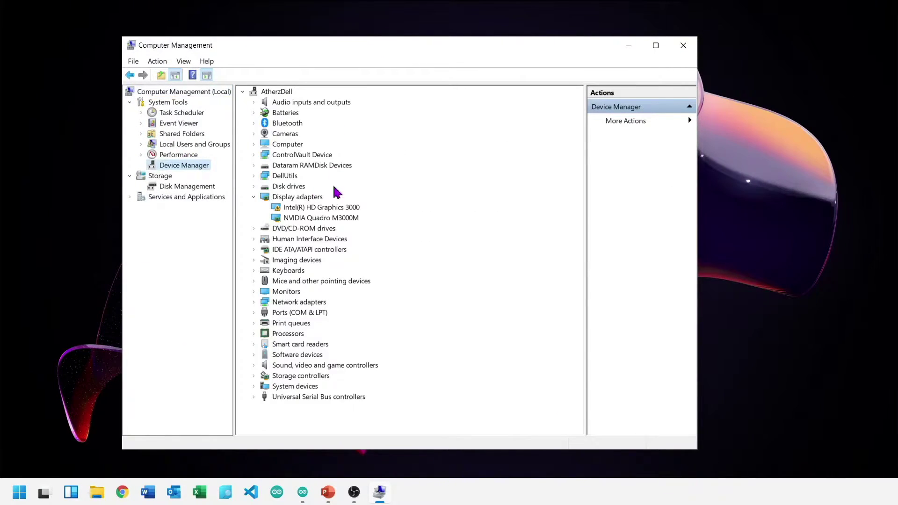
left_click(336, 223)
right_click(336, 223)
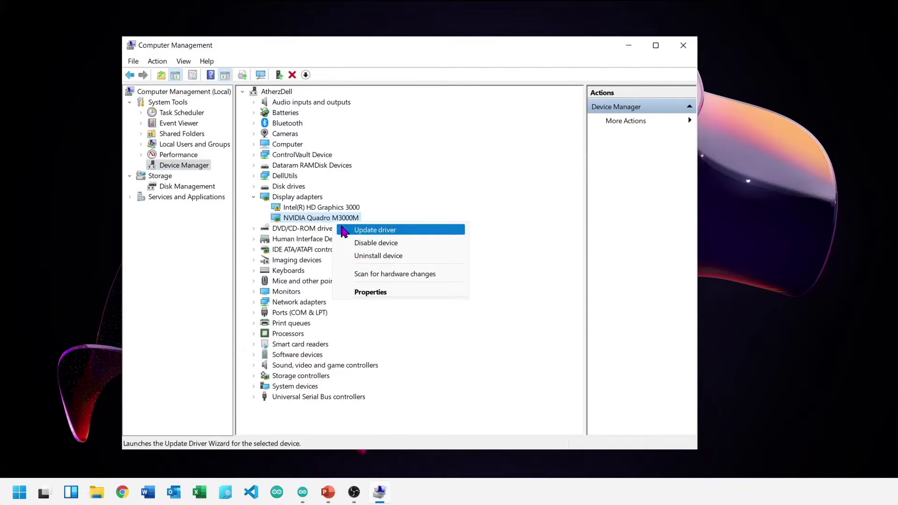
left_click(355, 230)
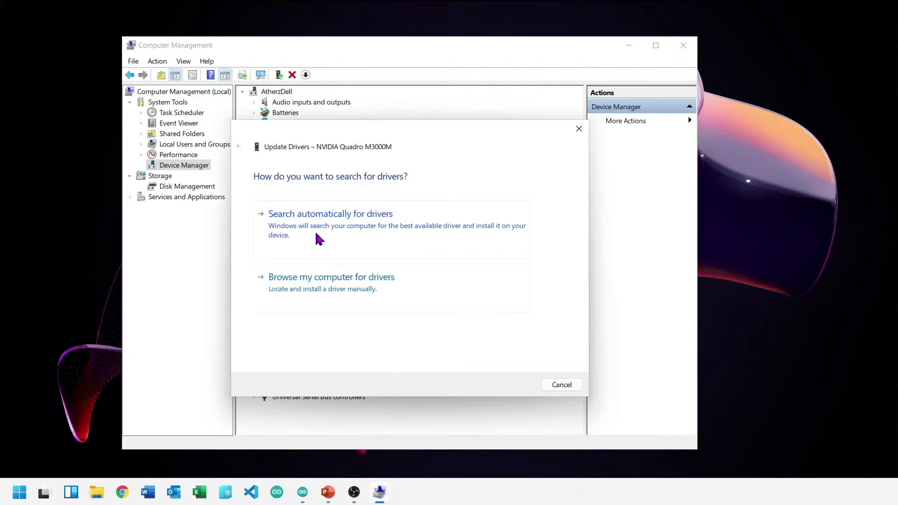
left_click(314, 278)
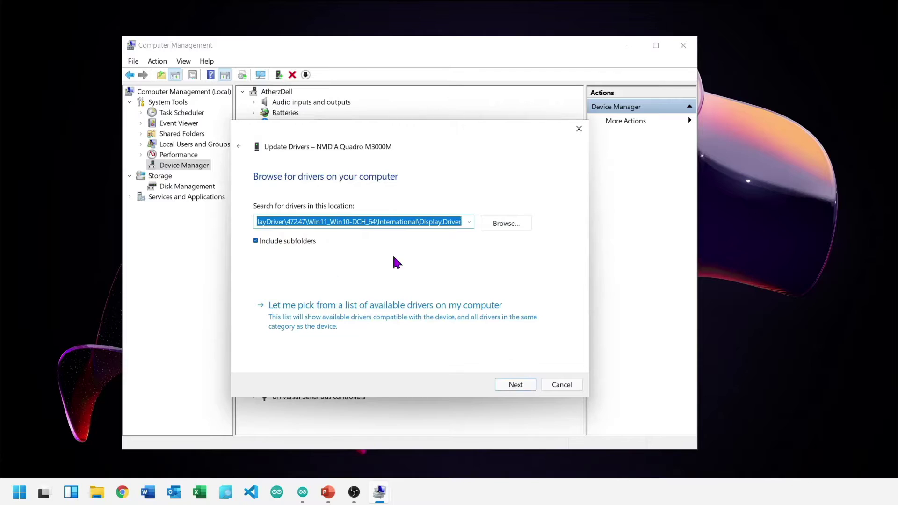
left_click(430, 321)
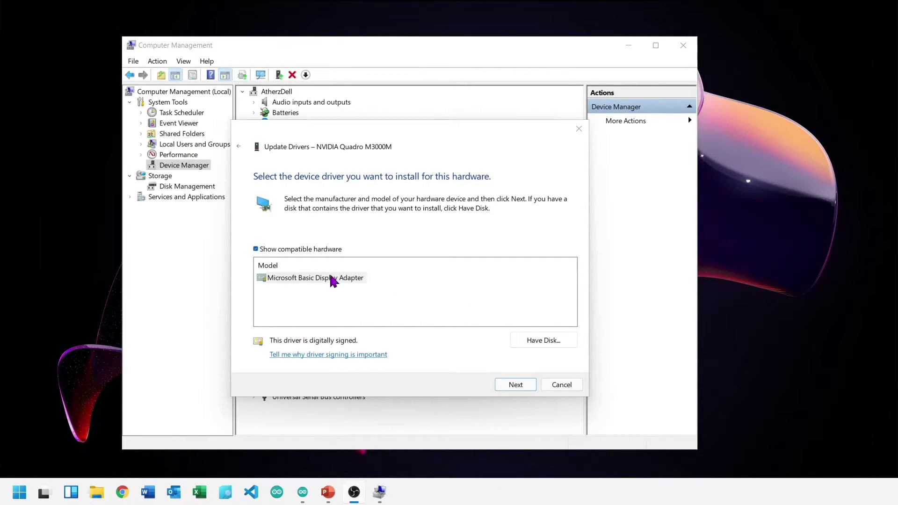
Uncheck Show compatible hardware and browse for driver files through Have Disk
left_click(255, 249)
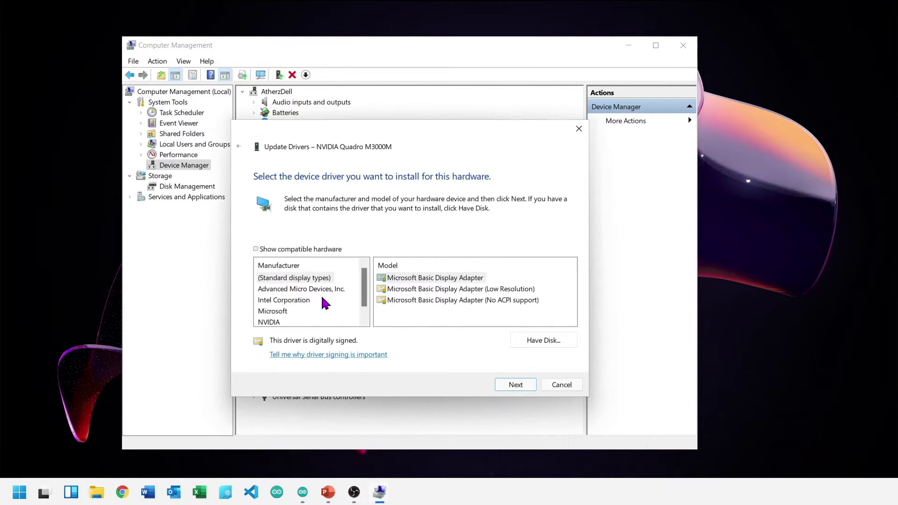
scroll(368, 303, "down", 1)
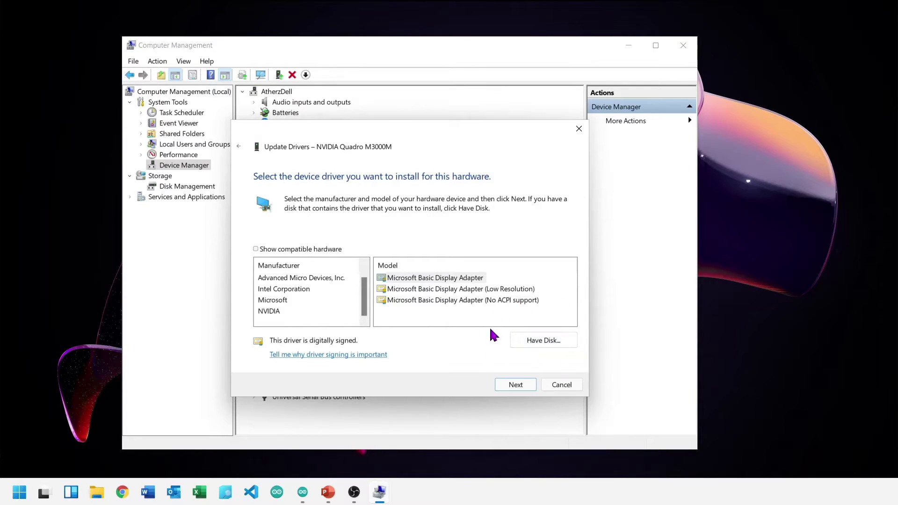
left_click(530, 344)
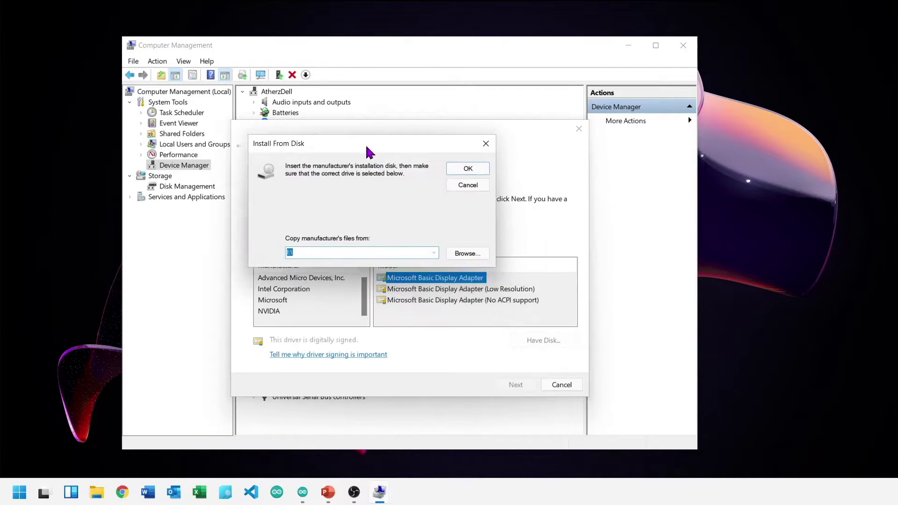
left_click_drag(365, 150, 362, 163)
type("I:\\")
left_click(458, 266)
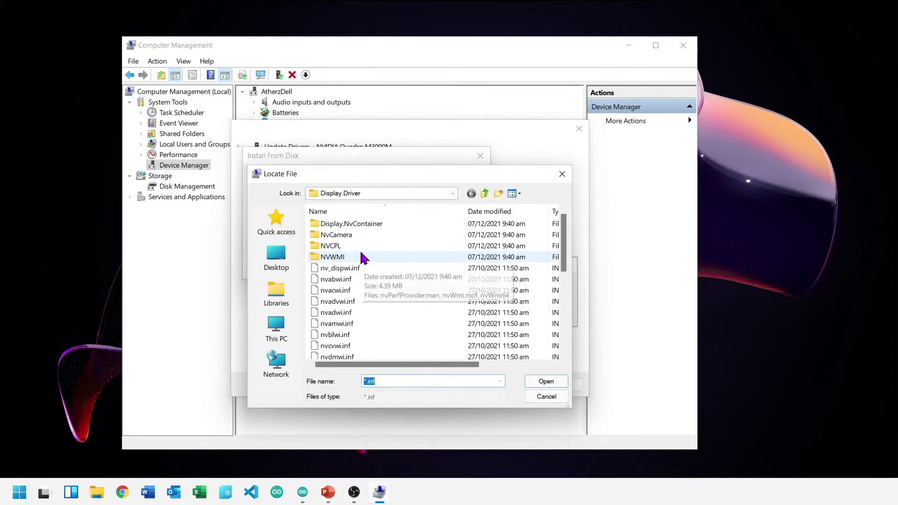
Choose D:\Temp\NVIDIA\DisplayDriver\472.47\Win11_Win10-DCH_64\International\Display.Driver as the driver source
left_click(454, 193)
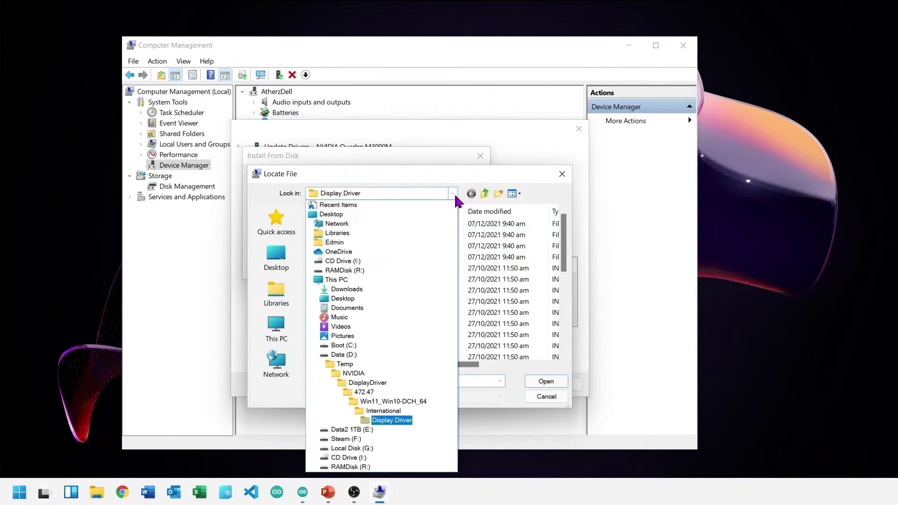
left_click(349, 356)
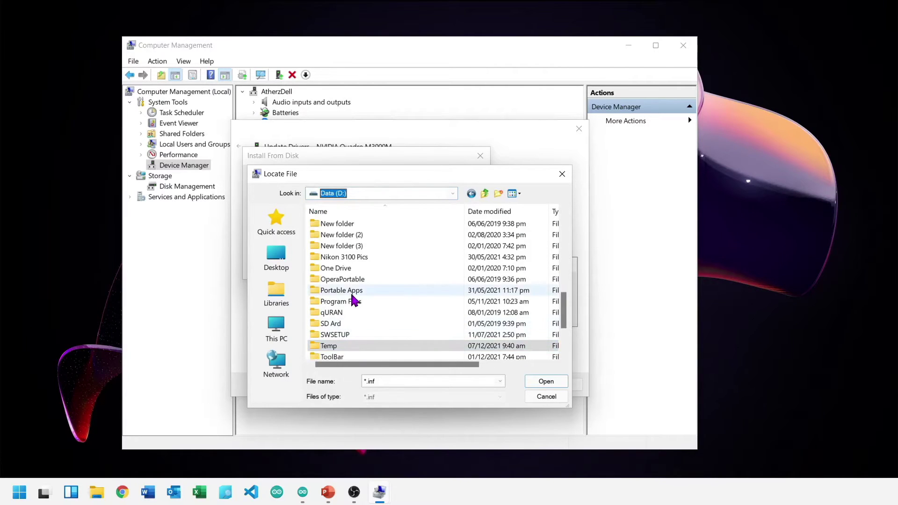
scroll(357, 299, "down", 2)
double_click(355, 280)
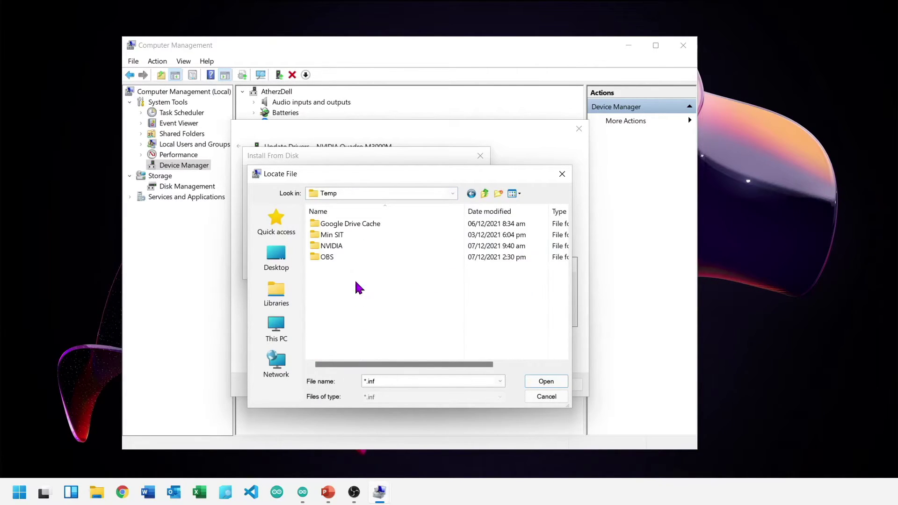
double_click(345, 244)
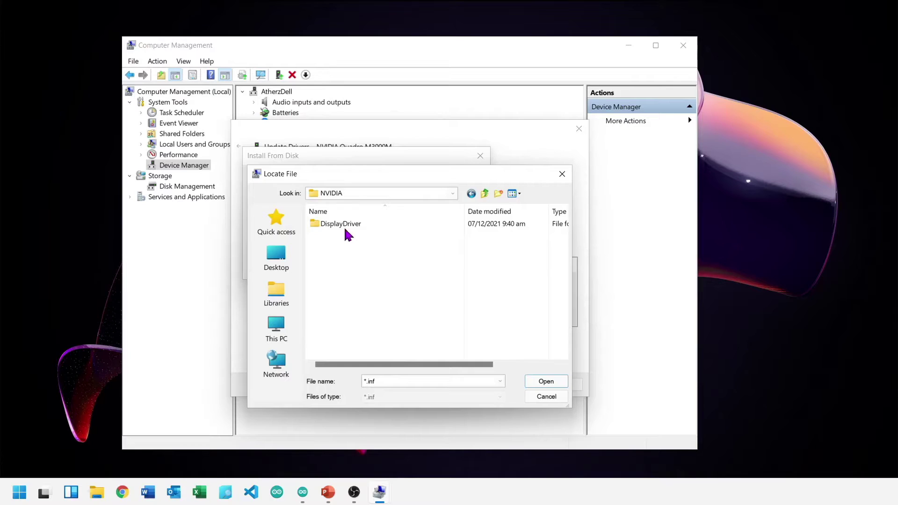
double_click(345, 225)
double_click(344, 220)
double_click(349, 225)
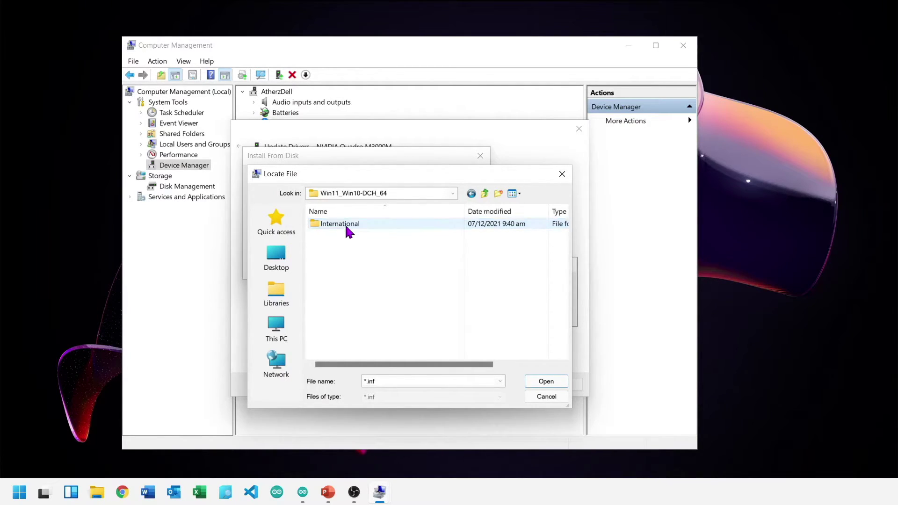
double_click(347, 227)
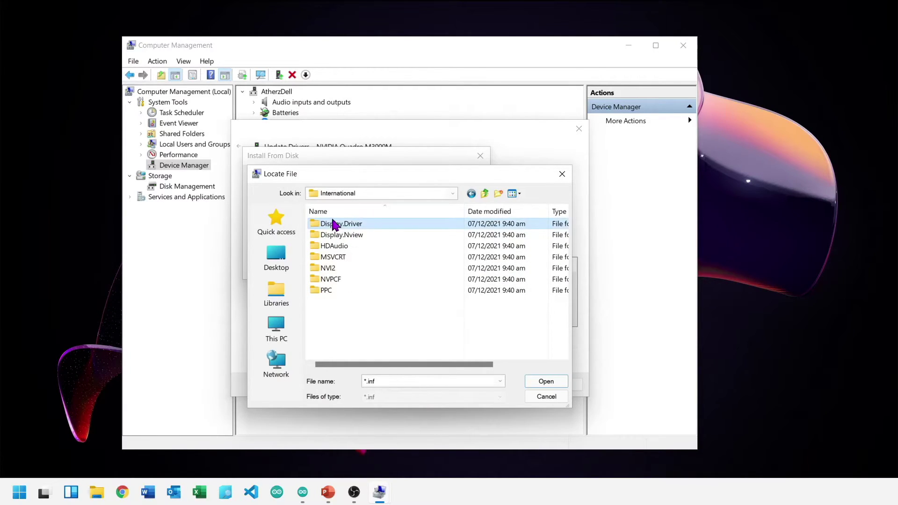
double_click(334, 227)
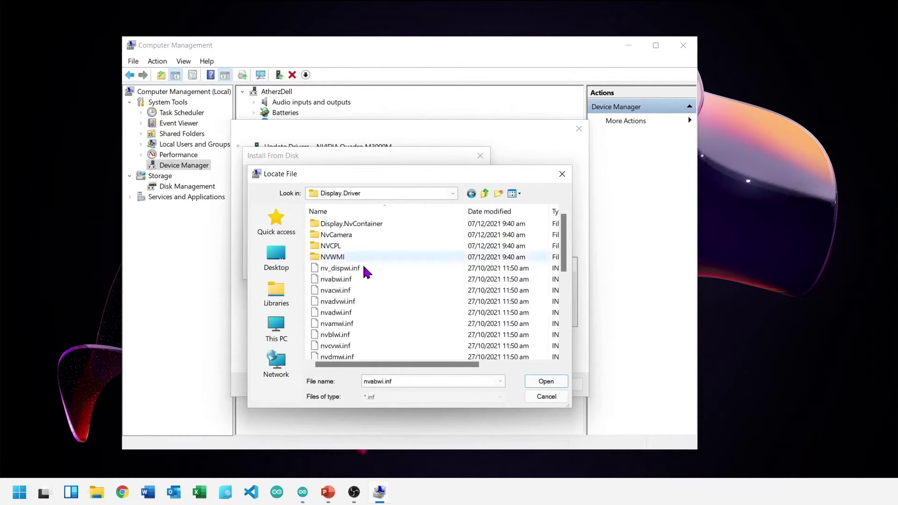
left_click(552, 382)
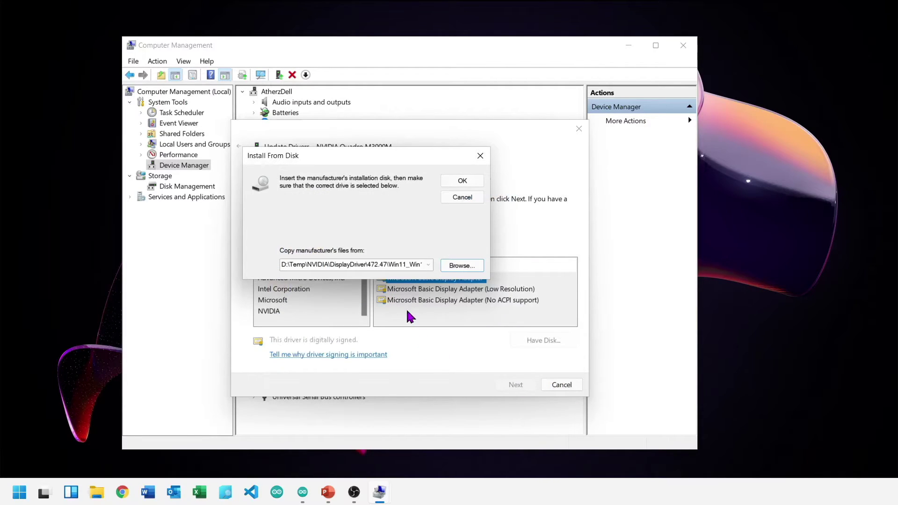
Confirm the disk location, select NVIDIA Quadro M3000M from the model list and continue
left_click(454, 185)
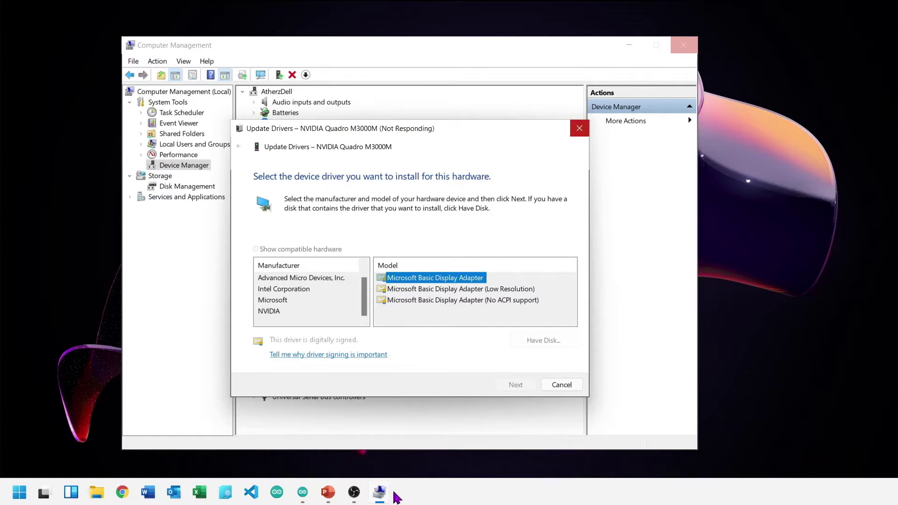
left_click(414, 434)
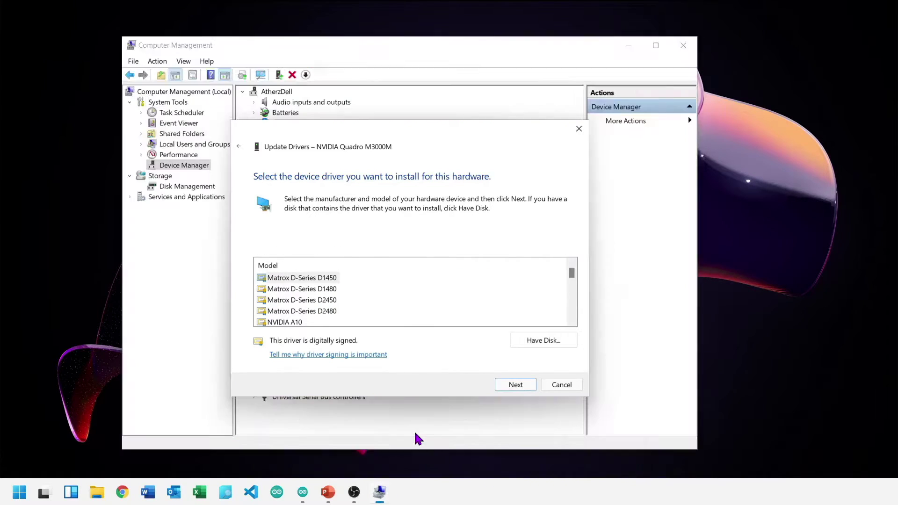
left_click_drag(367, 138, 356, 107)
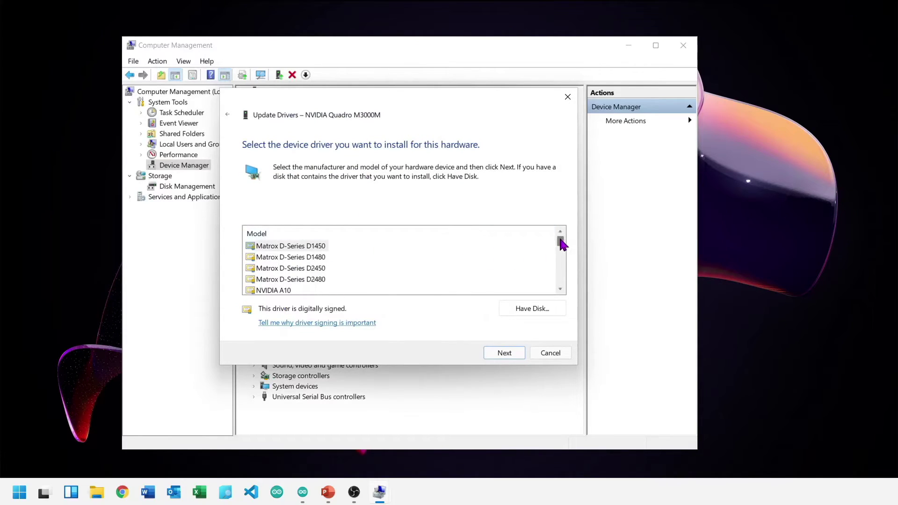
mouse_move(561, 244)
left_mouse_down()
mouse_move(551, 321)
mouse_move(557, 252)
left_mouse_up()
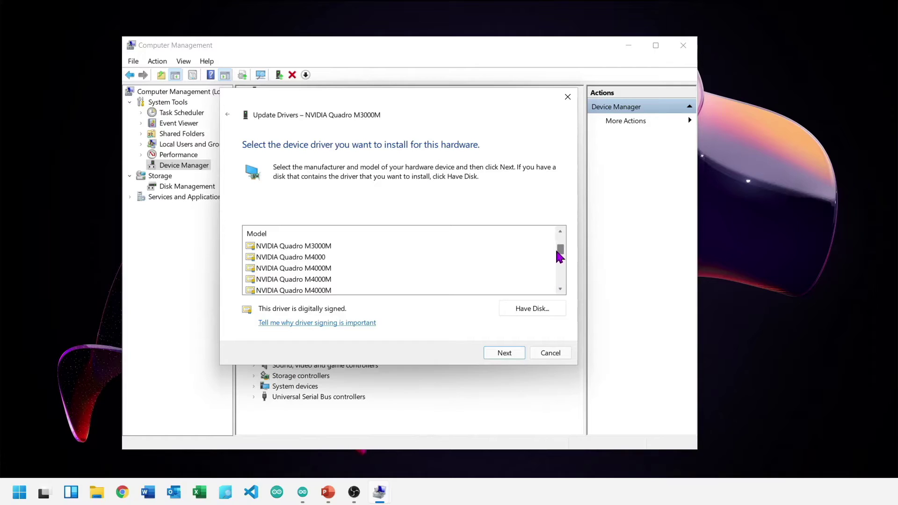
left_click(328, 268)
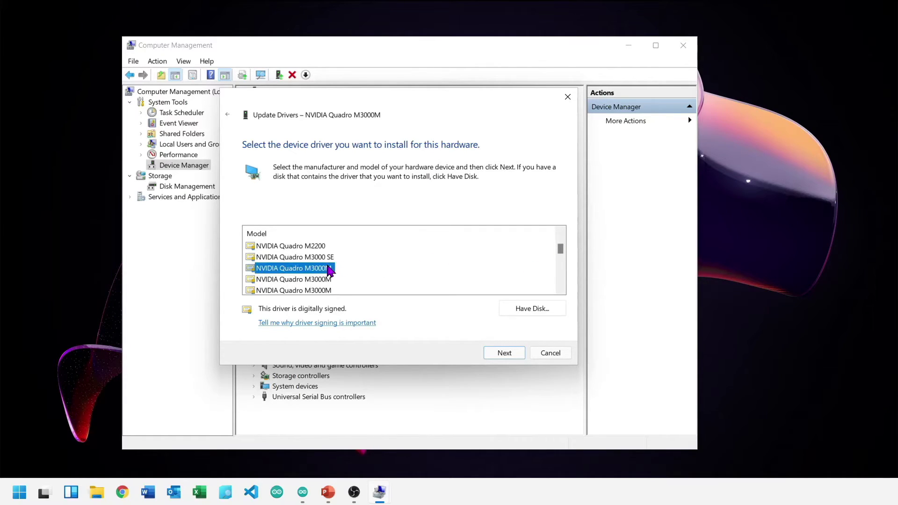
left_click(509, 355)
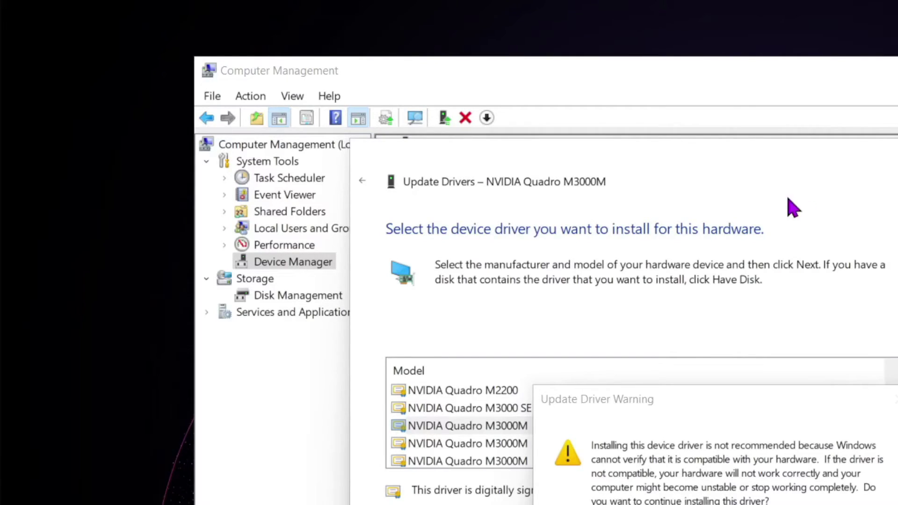
Drag the Update Driver Warning dialog to the centre of the window
left_click_drag(732, 411, 605, 201)
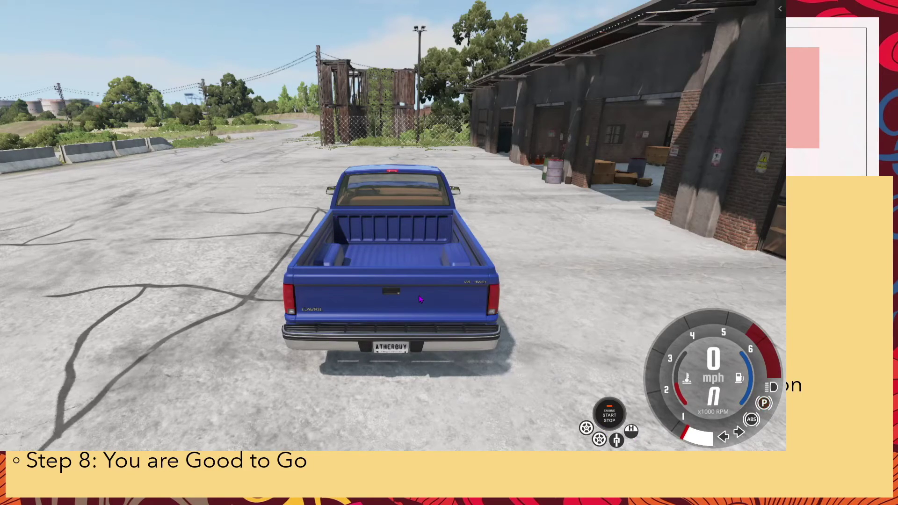
Drive the pickup out of the warehouse lot along the winding road, braking through a sideways slide
key("Up")
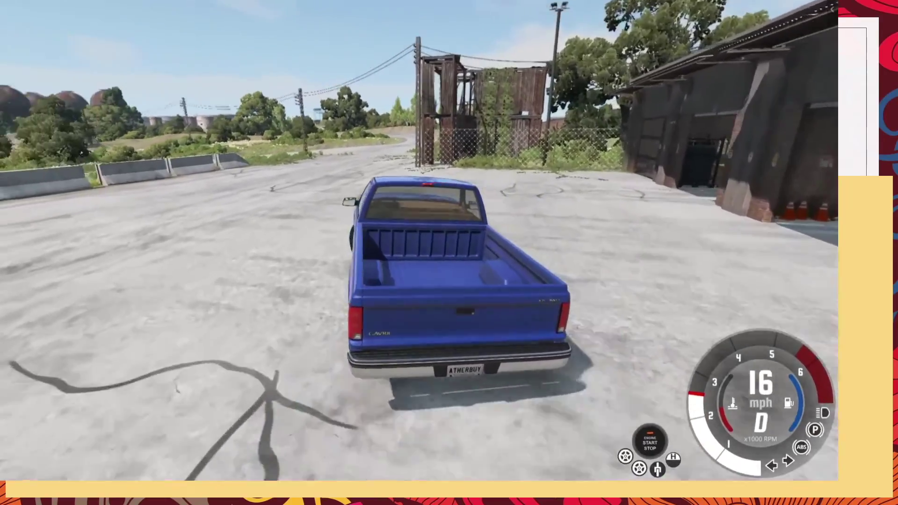
key("Left")
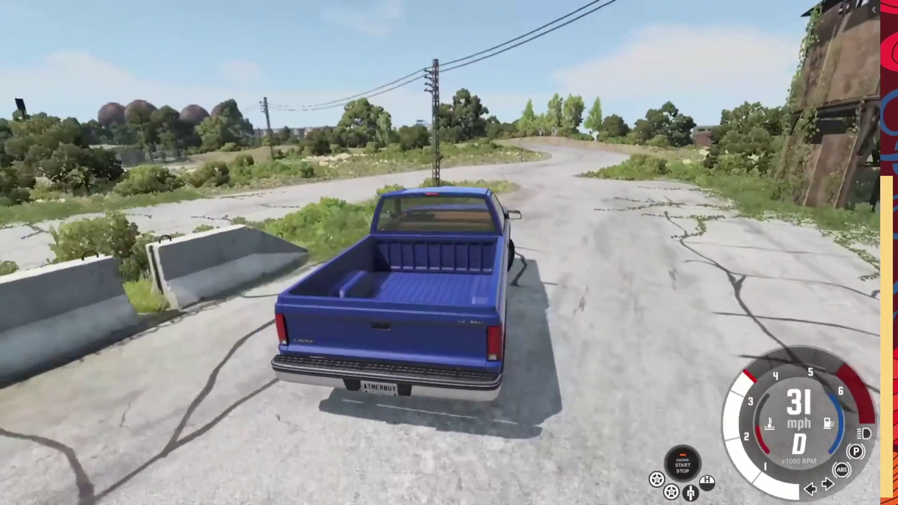
key("Up")
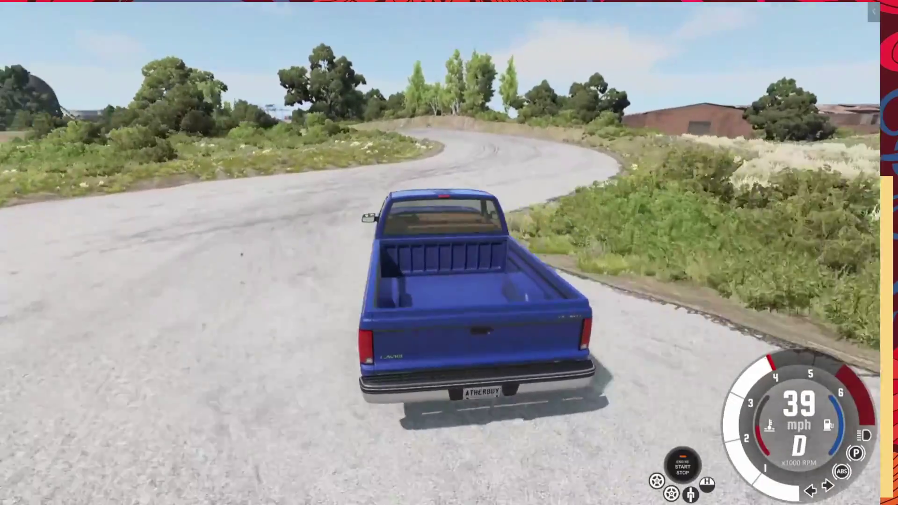
key("Down")
key("Left")
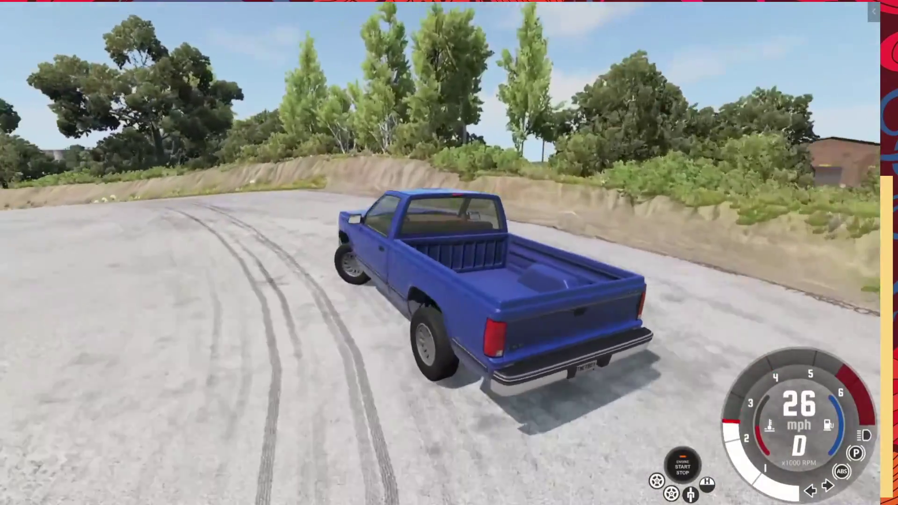
key("Up")
key("Right")
key("Down")
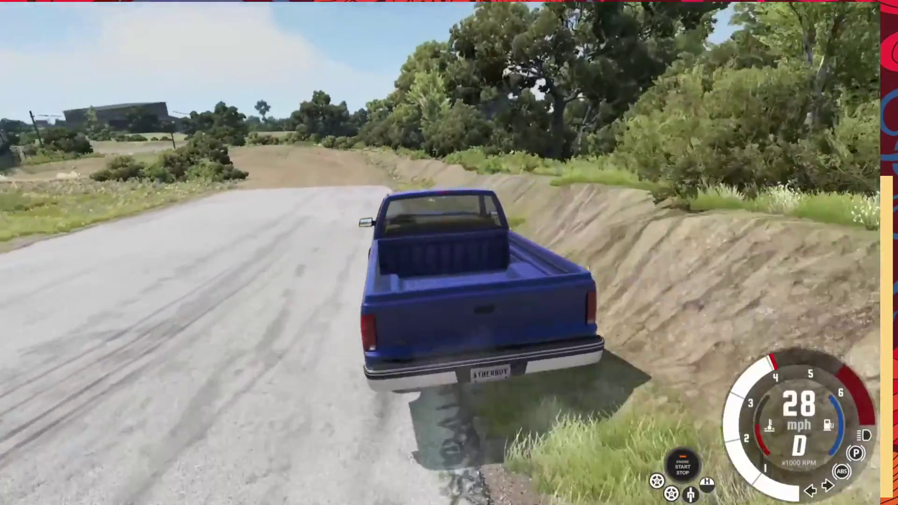
Take the pickup off the pavement across dirt, bushes and grass, then back onto the road
key("Up")
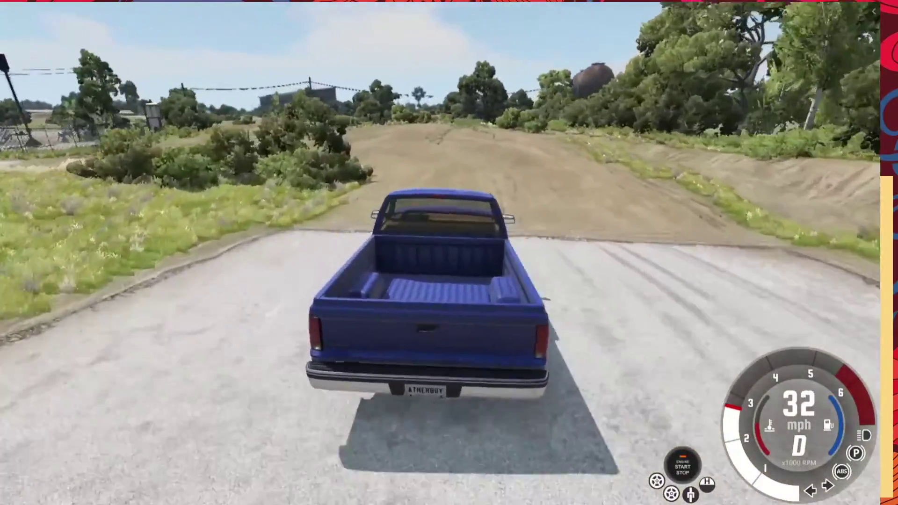
key("Up")
key("Left")
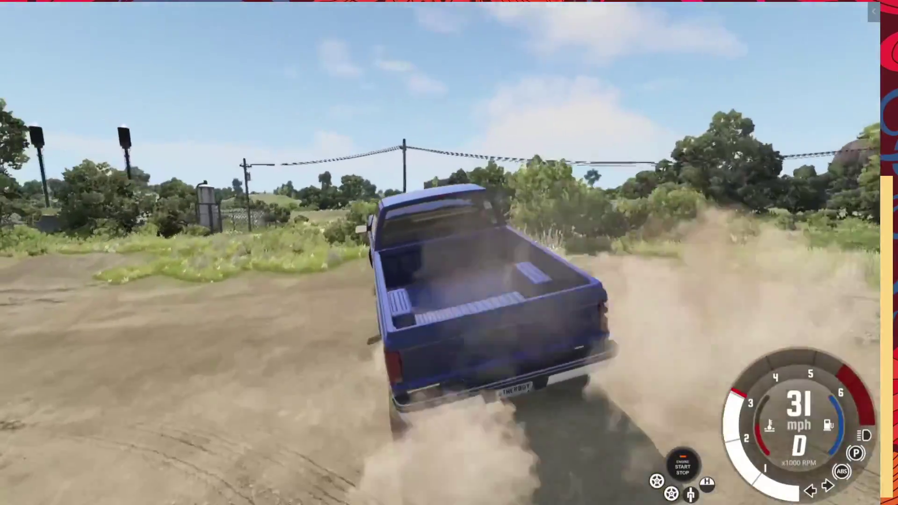
key("Up")
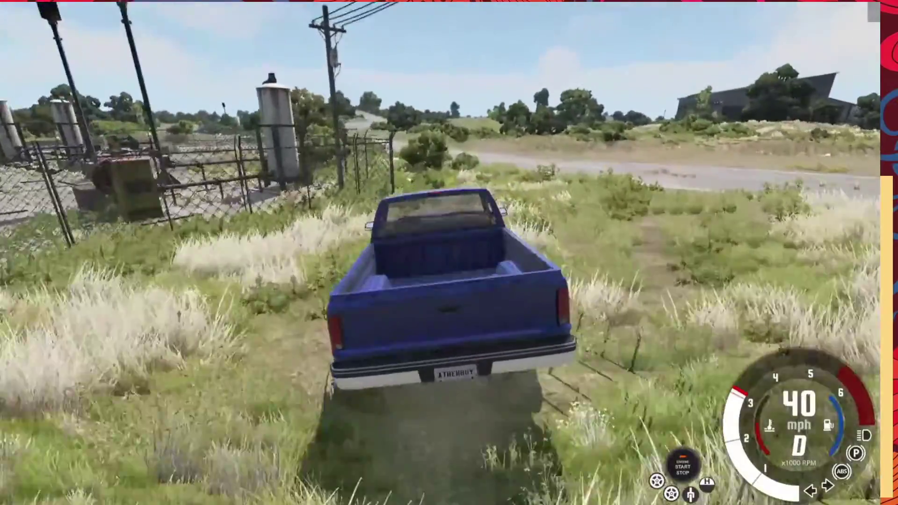
key("Right")
key("Down")
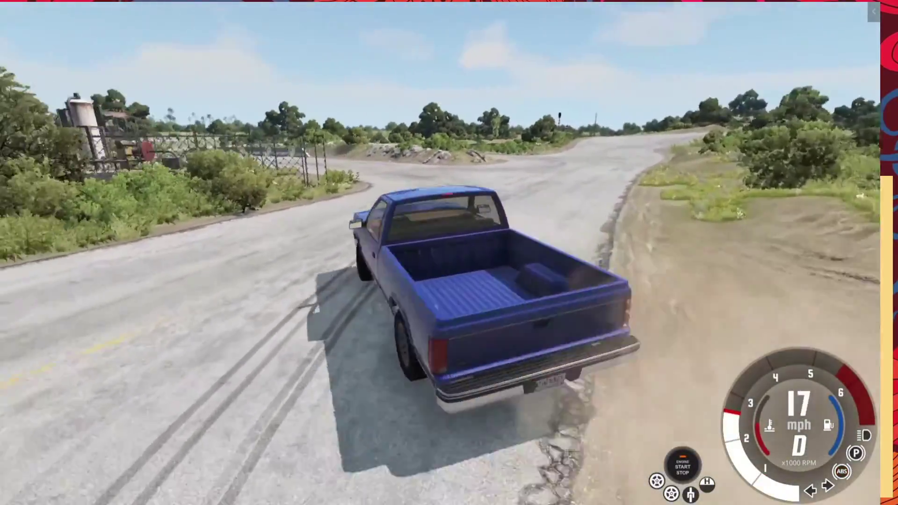
key("Up")
key("Up")
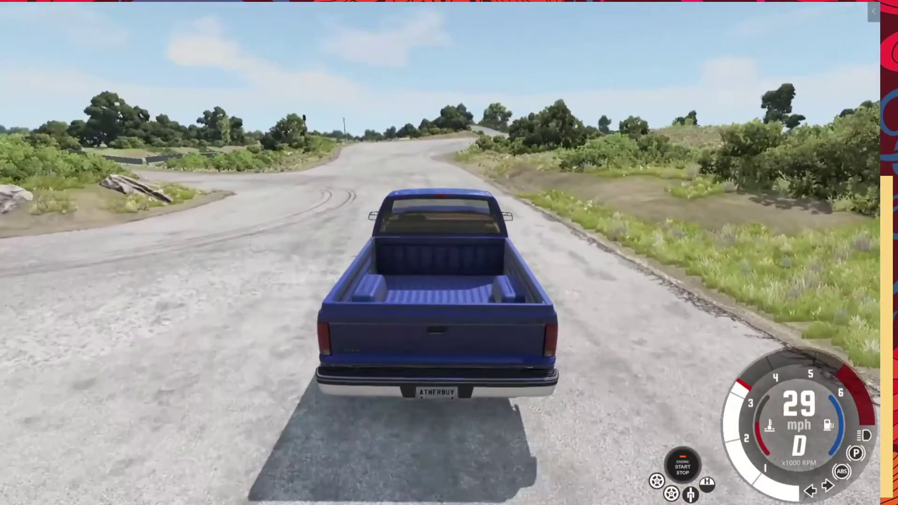
key("Up")
Follow the road's bends and climb the uphill straight, bouncing over rocks at the crest
key("Right")
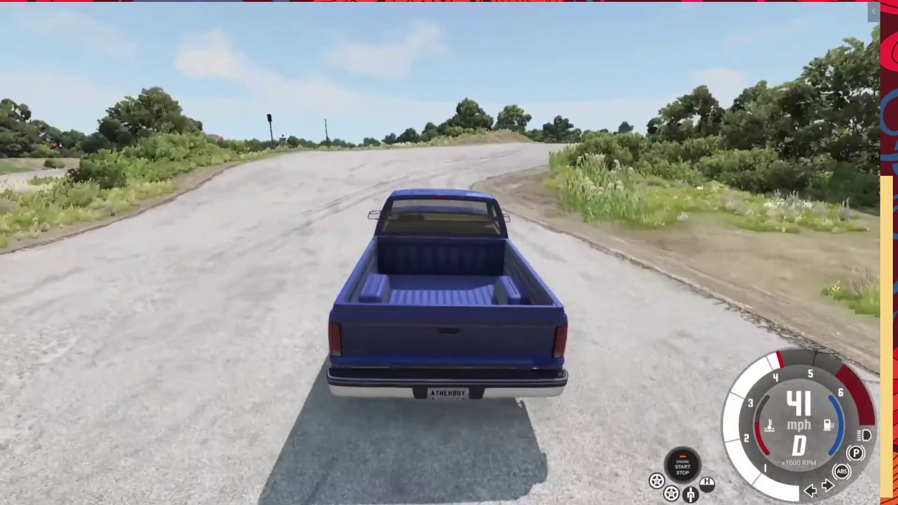
key("Left")
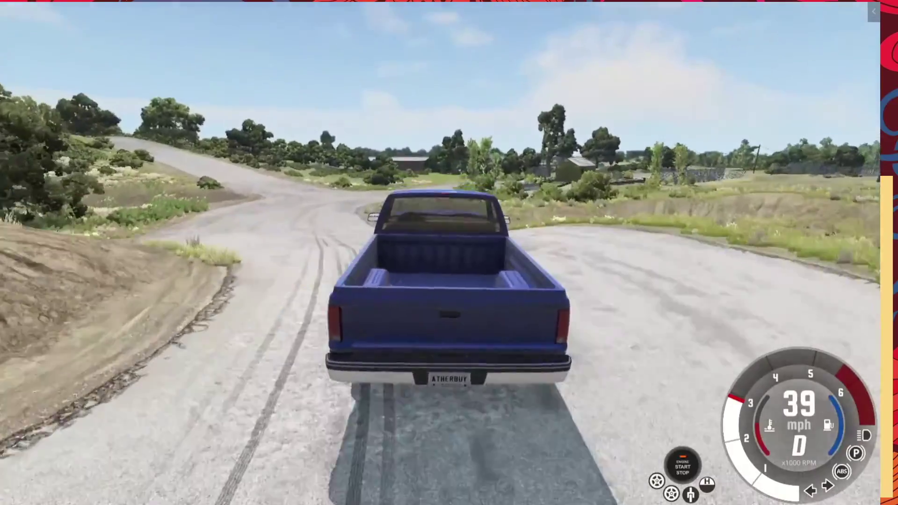
key("Up")
key("Left")
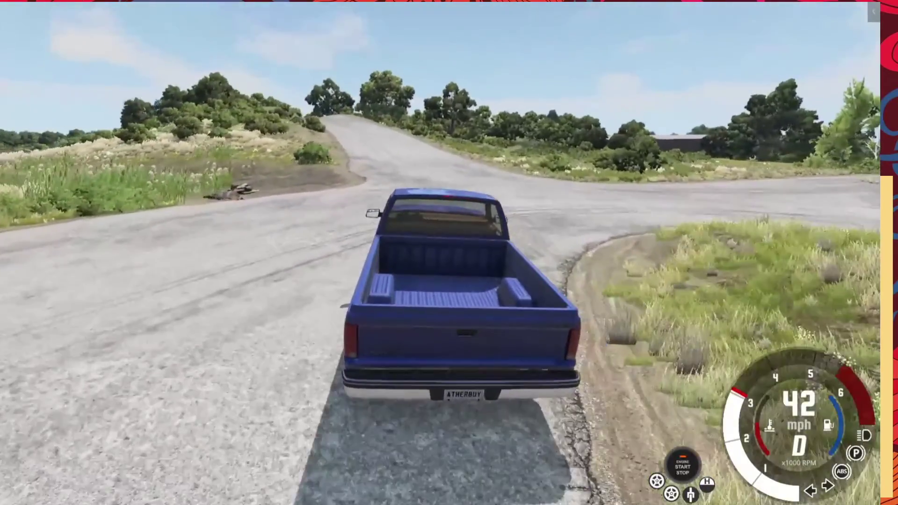
key("Up")
key("Left")
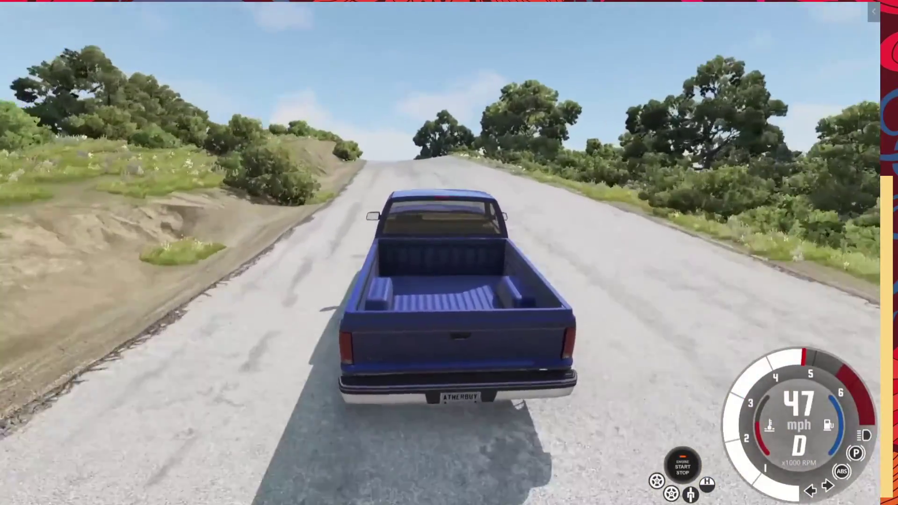
key("Up")
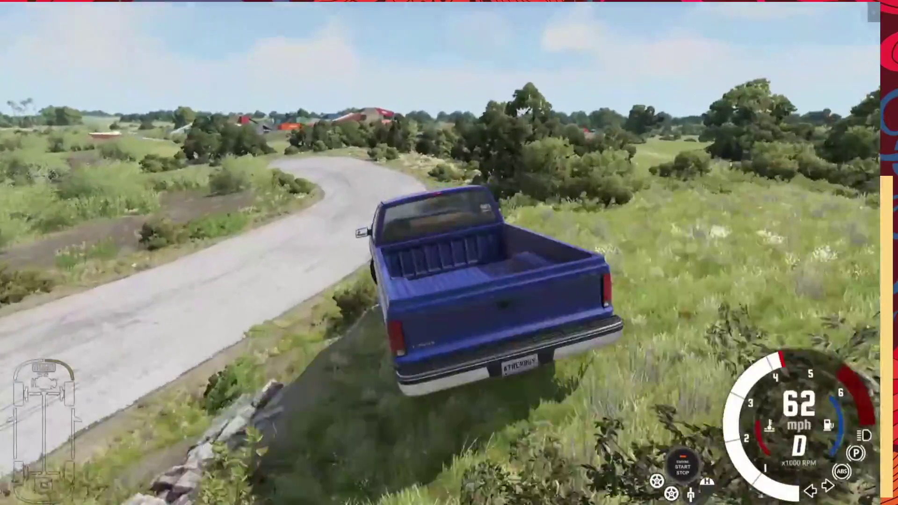
key("Down")
key("Left")
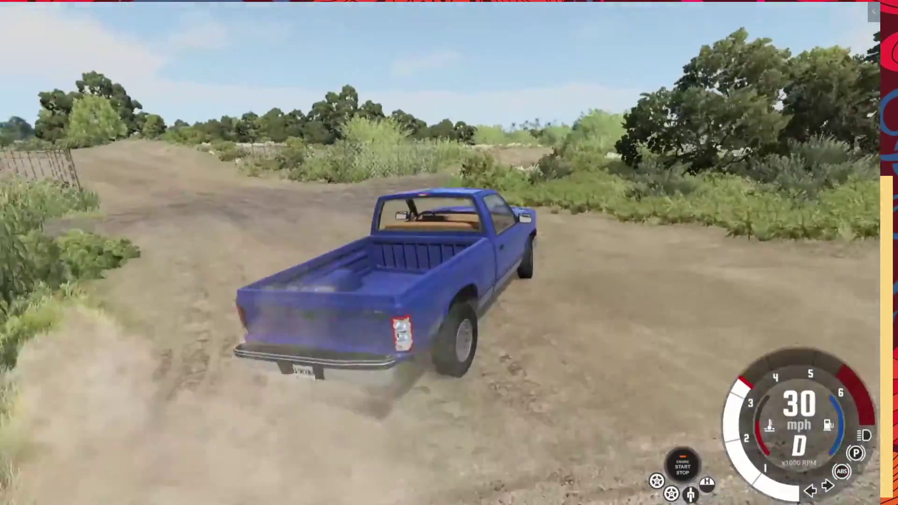
Drive along the muddy track and through tall grass toward the ramps
key("Left")
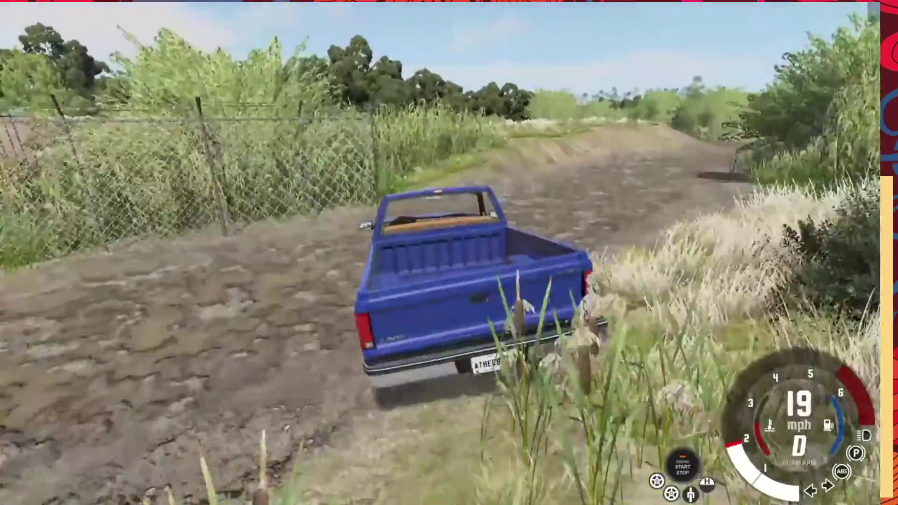
key("Up")
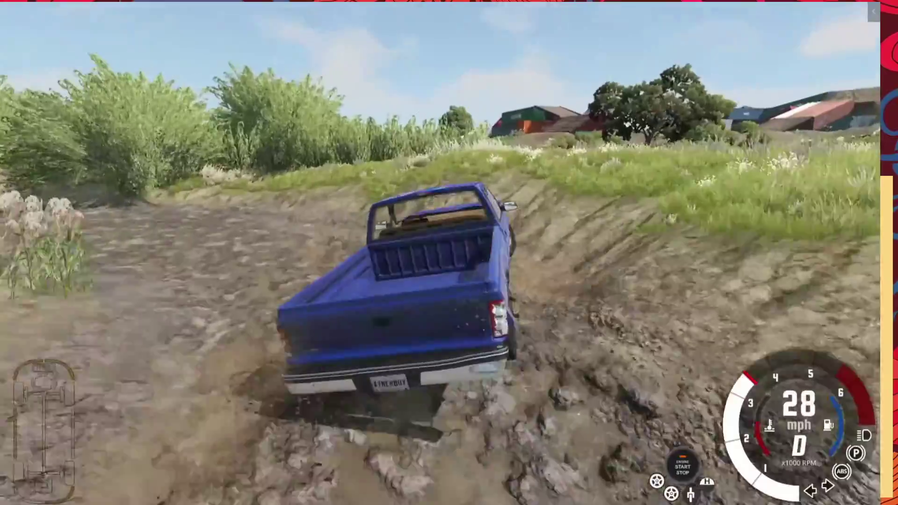
key("Down")
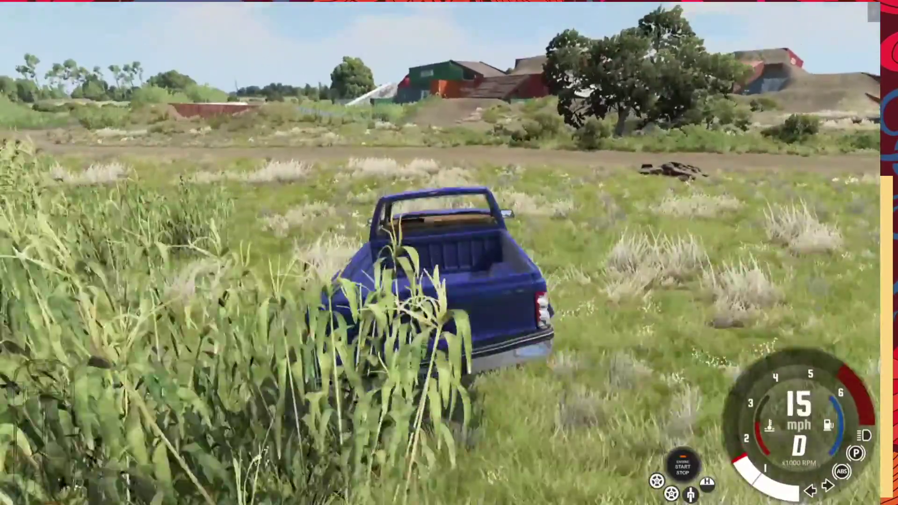
key("Up")
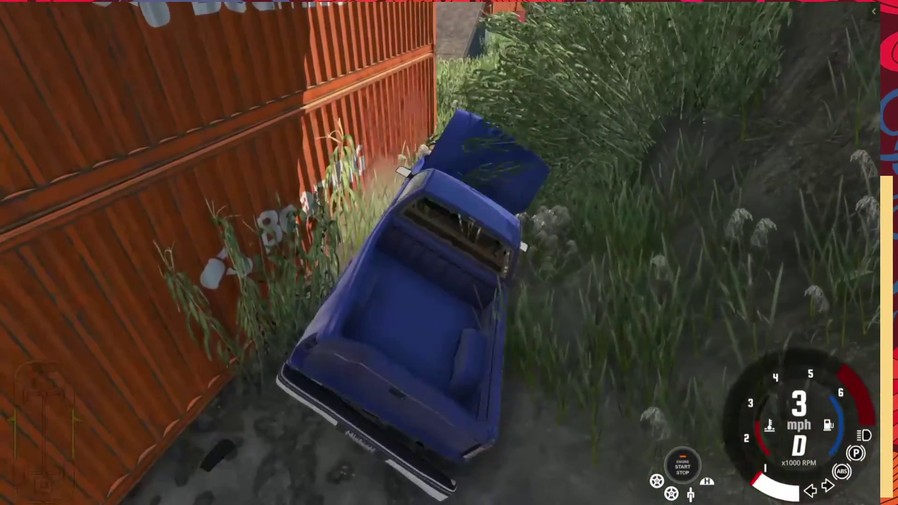
Shift into reverse and back the pickup away from the containers into the tall reeds
key("Down")
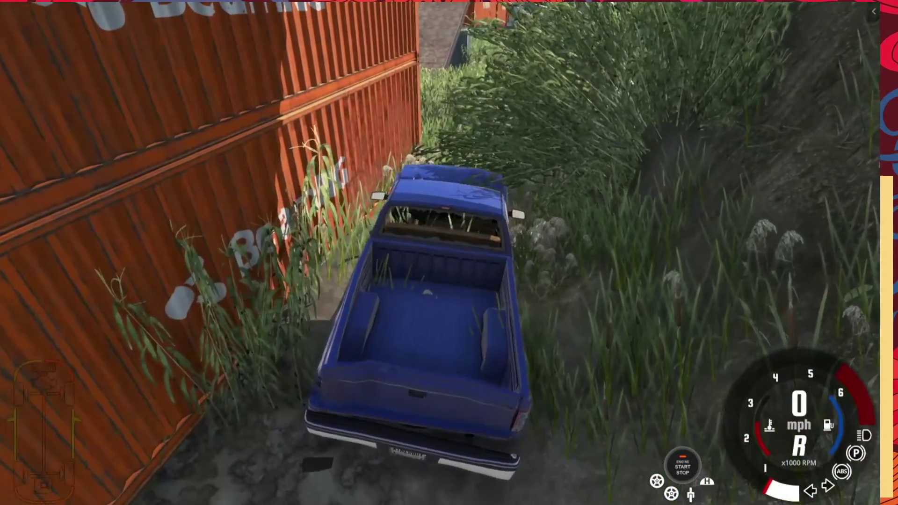
key("Down")
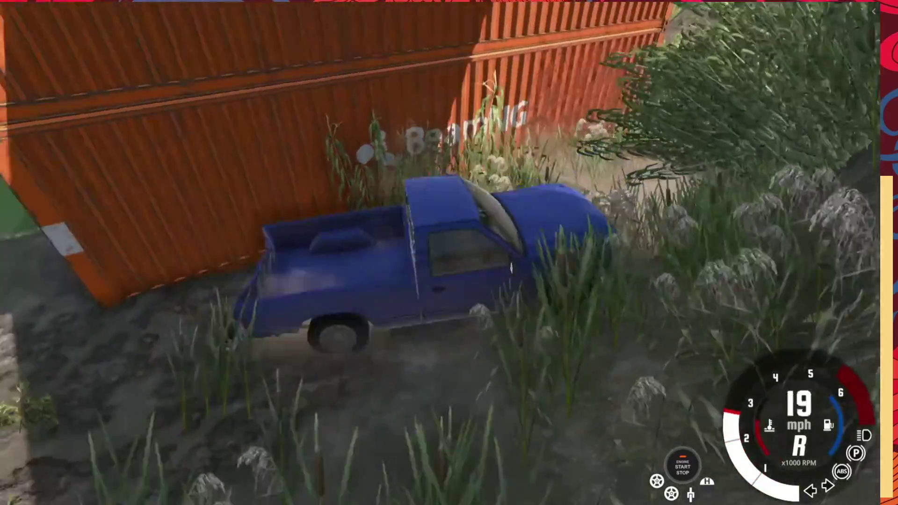
key("Down")
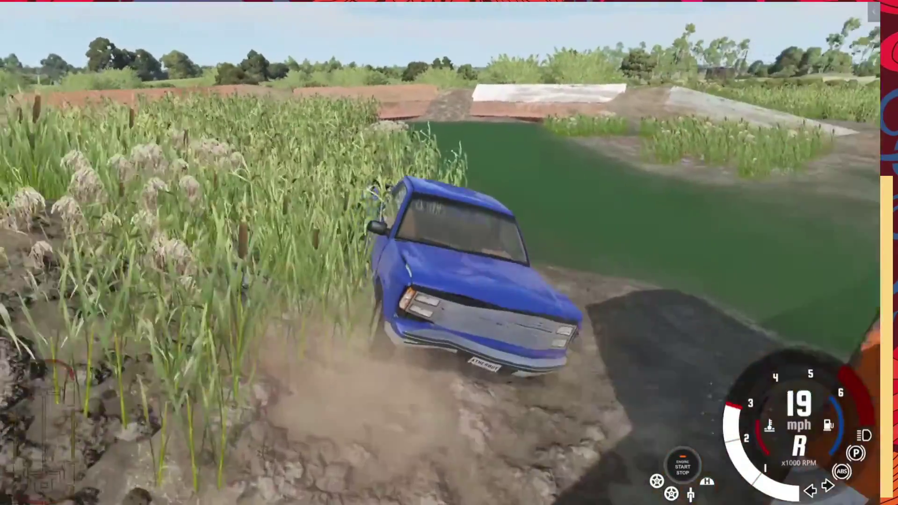
key("Down")
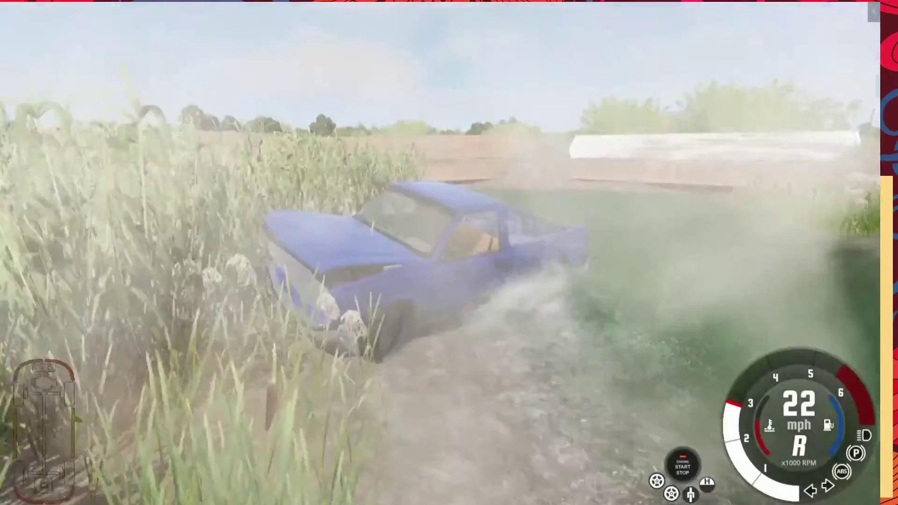